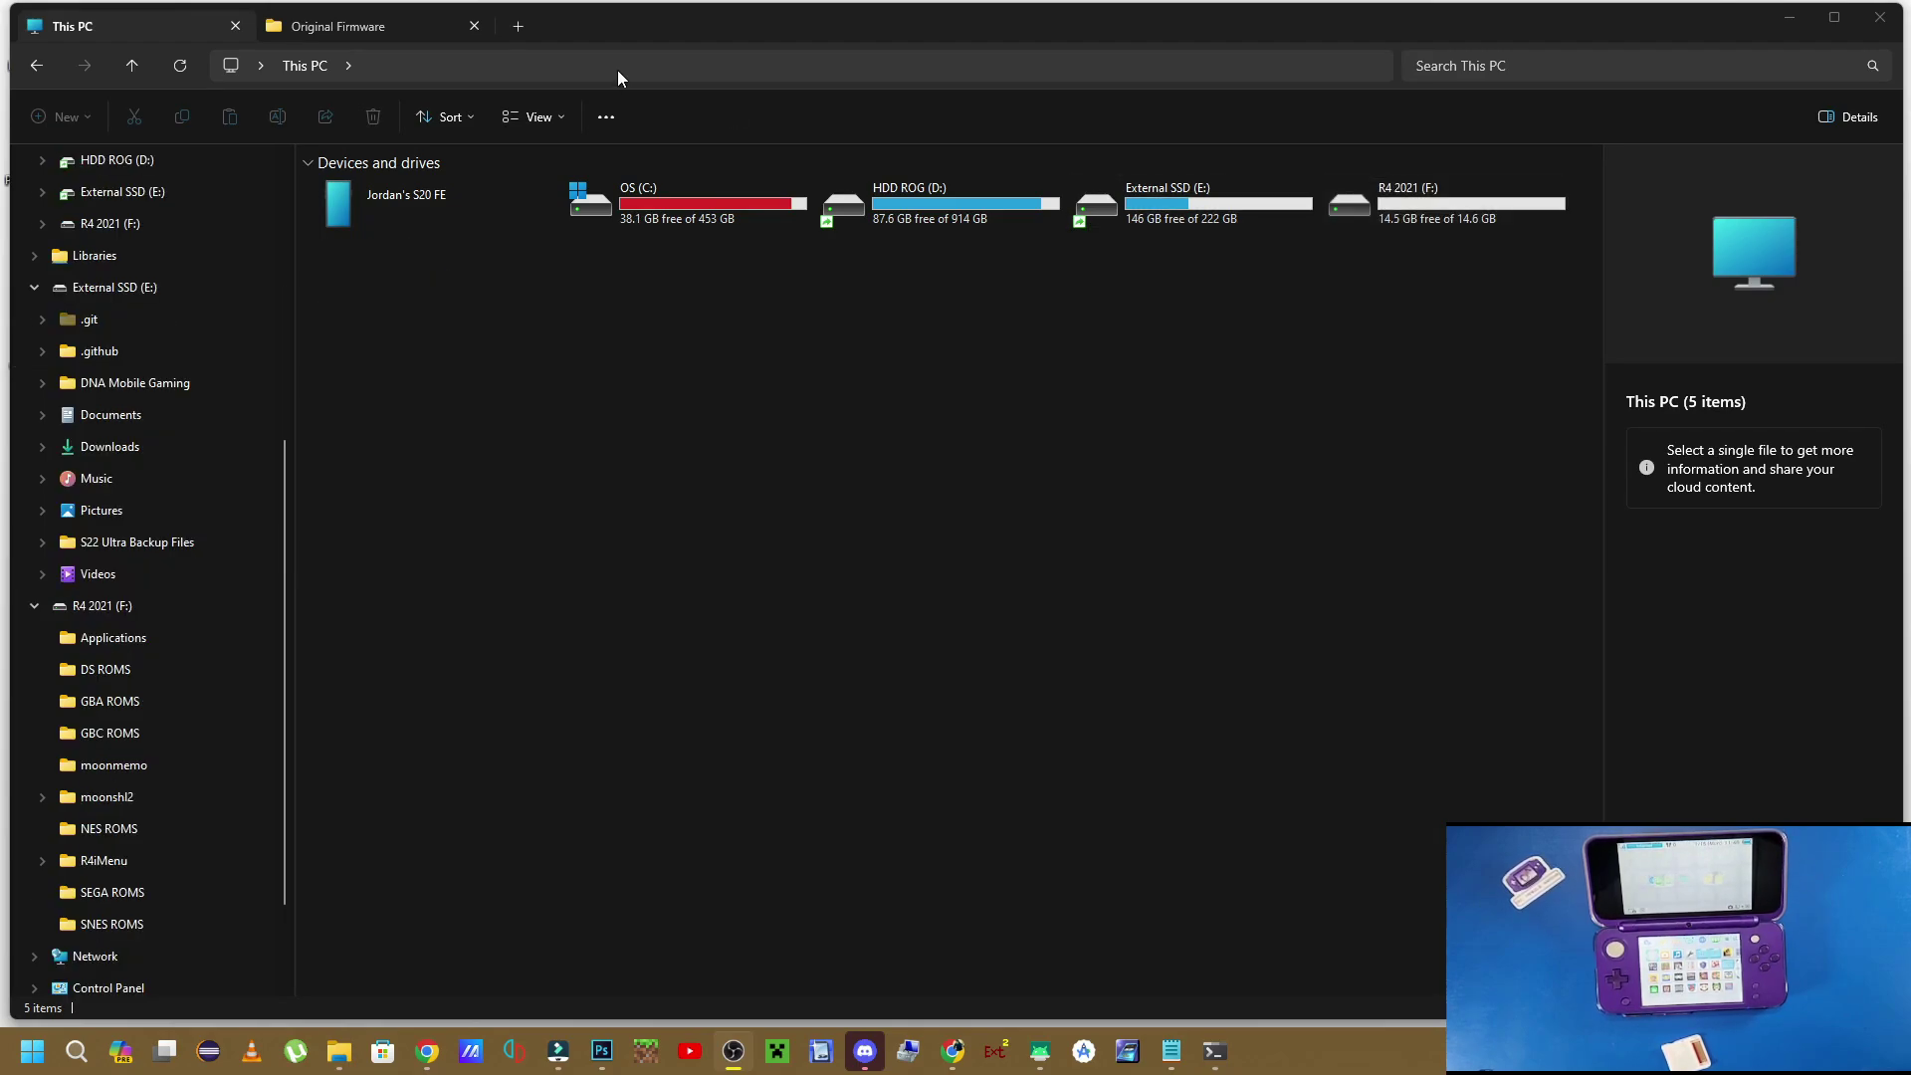
Permanently delete all 14 old items from the R4 2021 (F:) card.
double_click(1543, 205)
drag(596, 751, 408, 149)
key(Delete)
click(1036, 539)
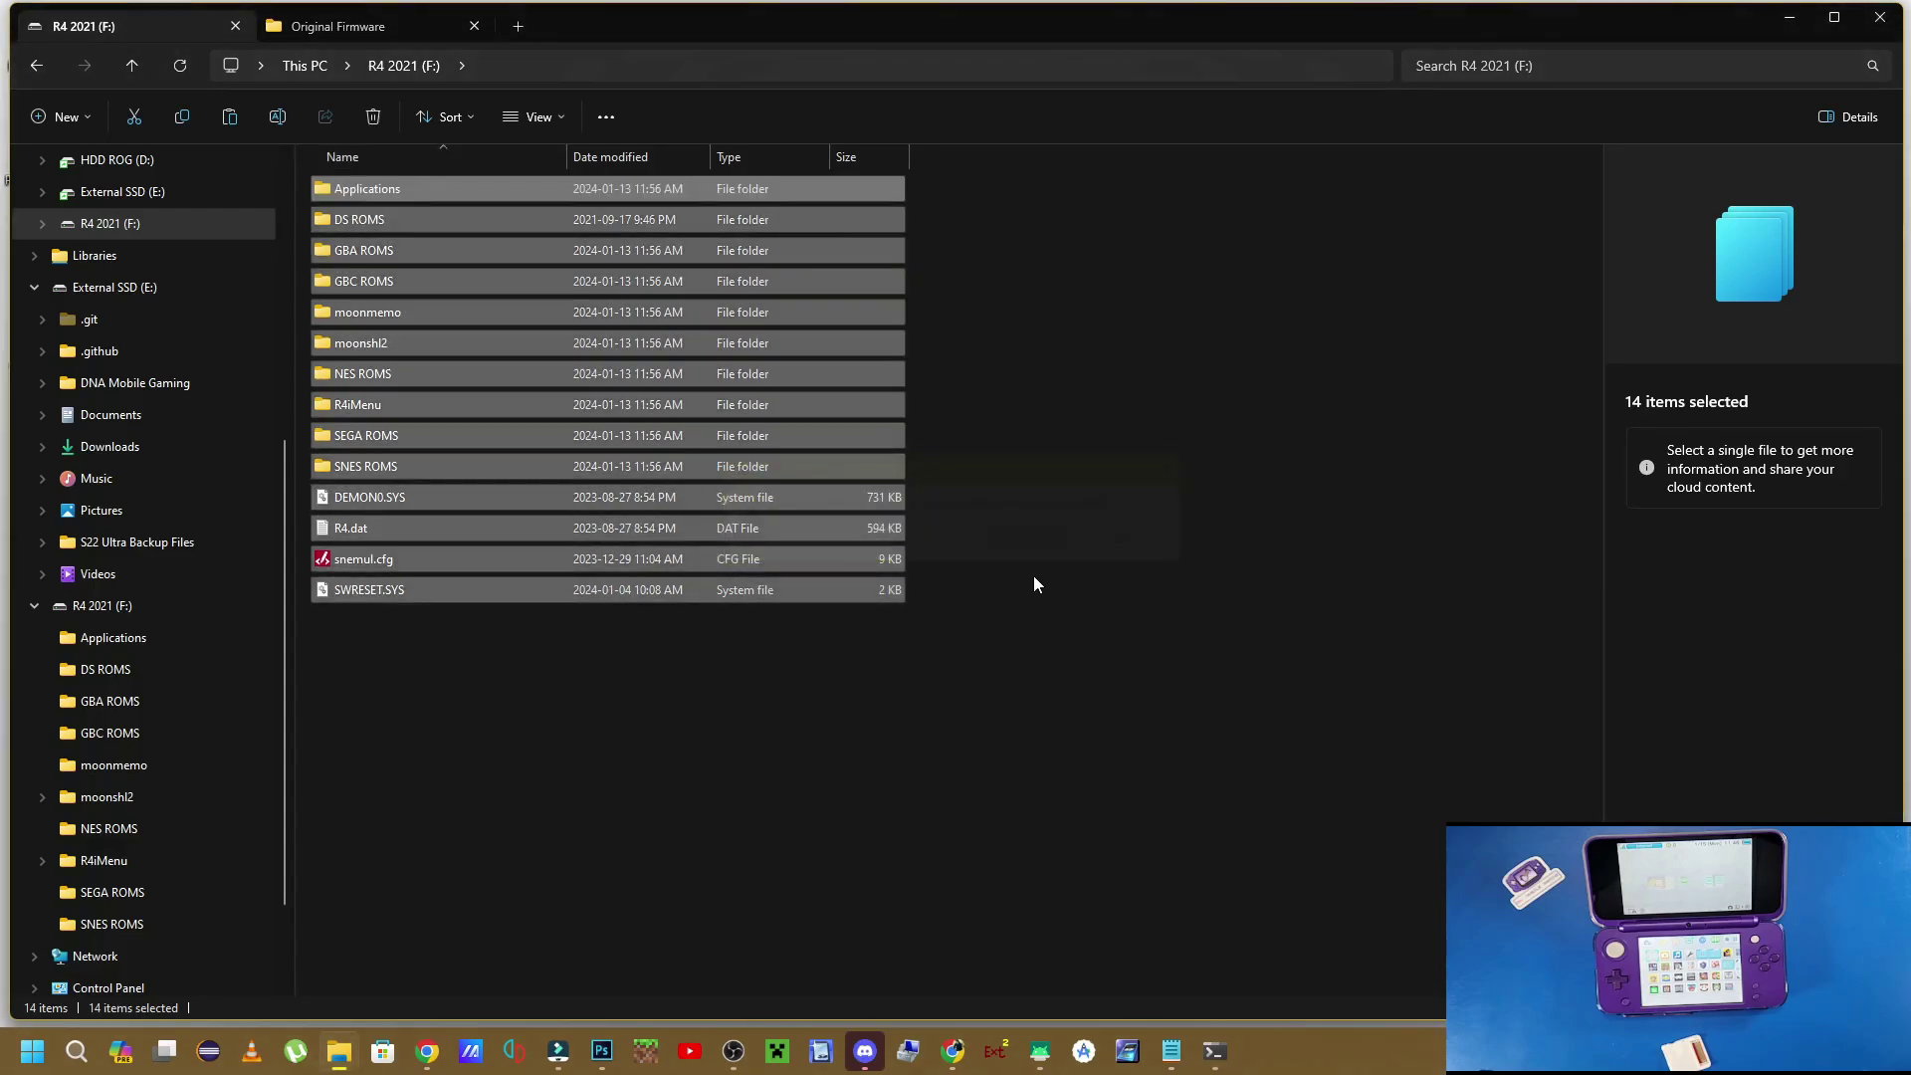
Copy the 12 Original Firmware items onto the emptied R4 2021 card.
key(ctrl+v)
click(361, 34)
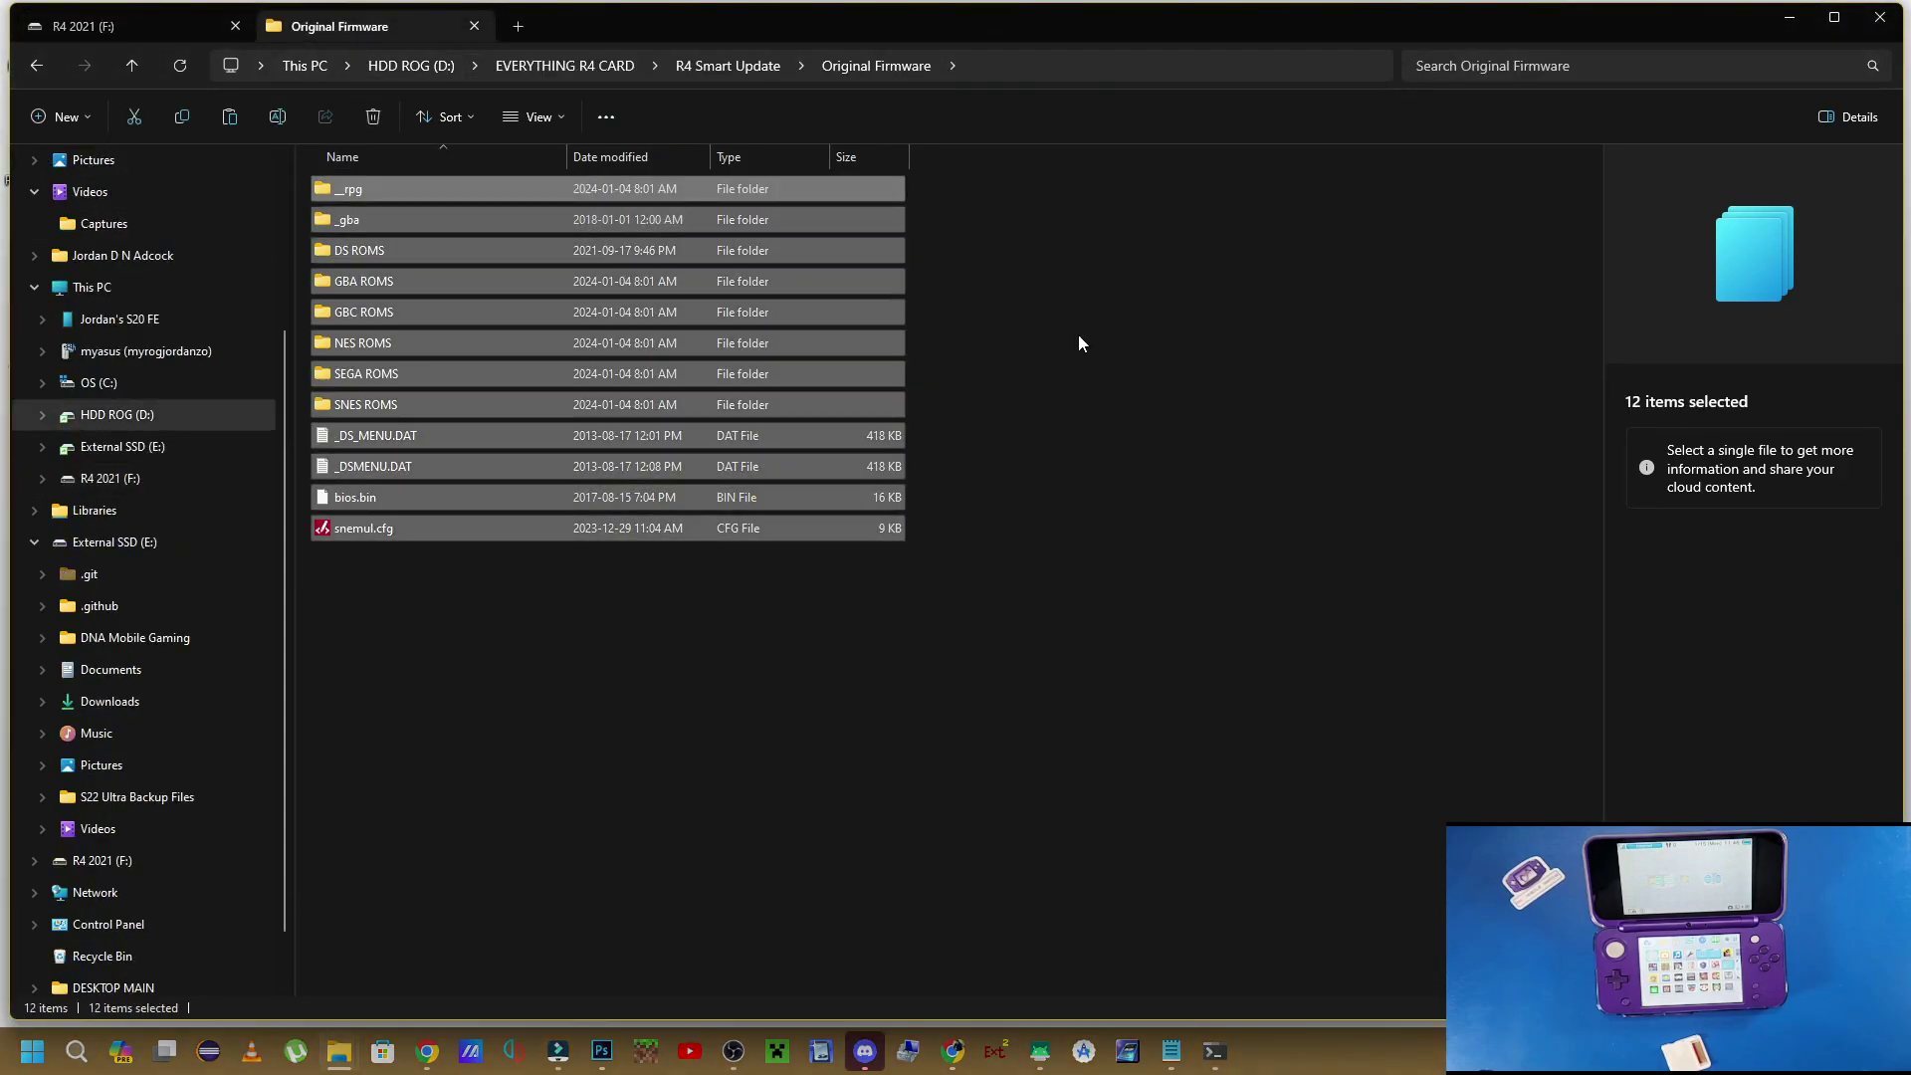
drag(546, 640, 337, 139)
click(133, 24)
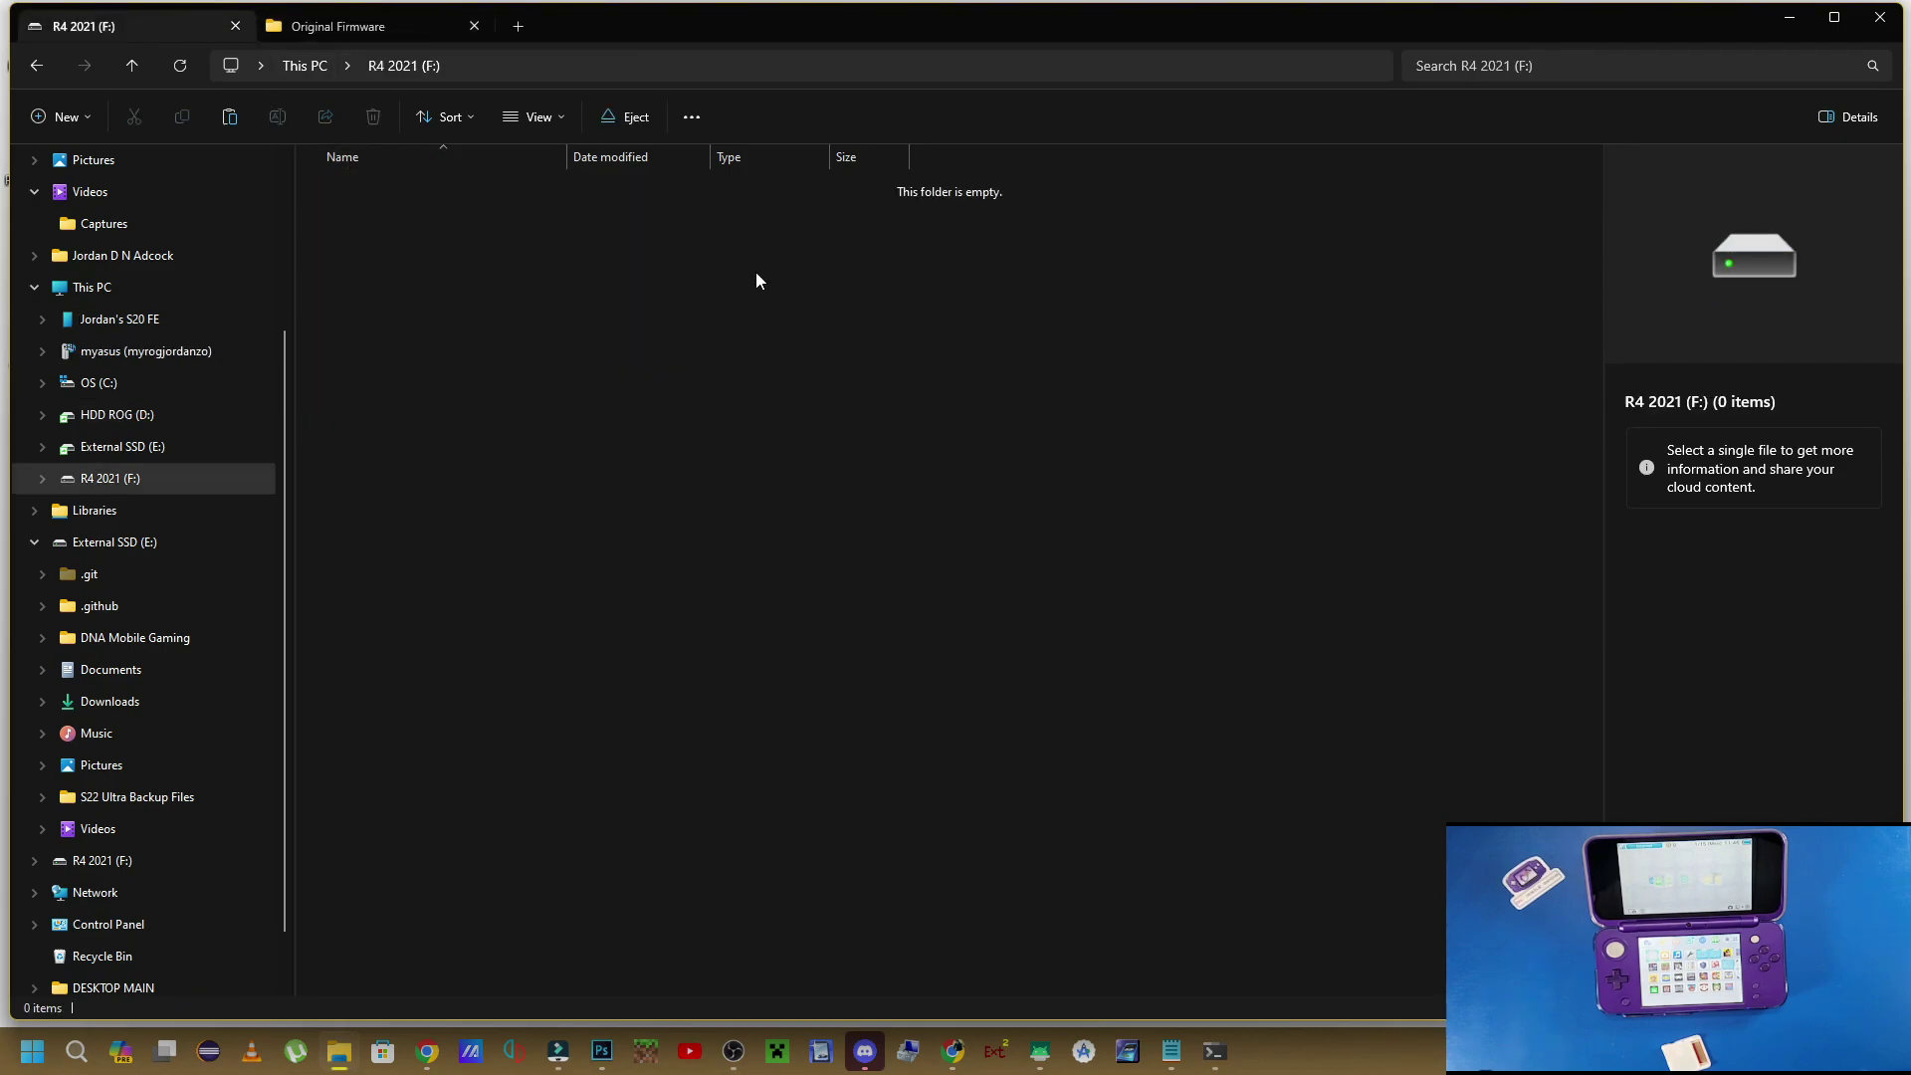
key(ctrl+v)
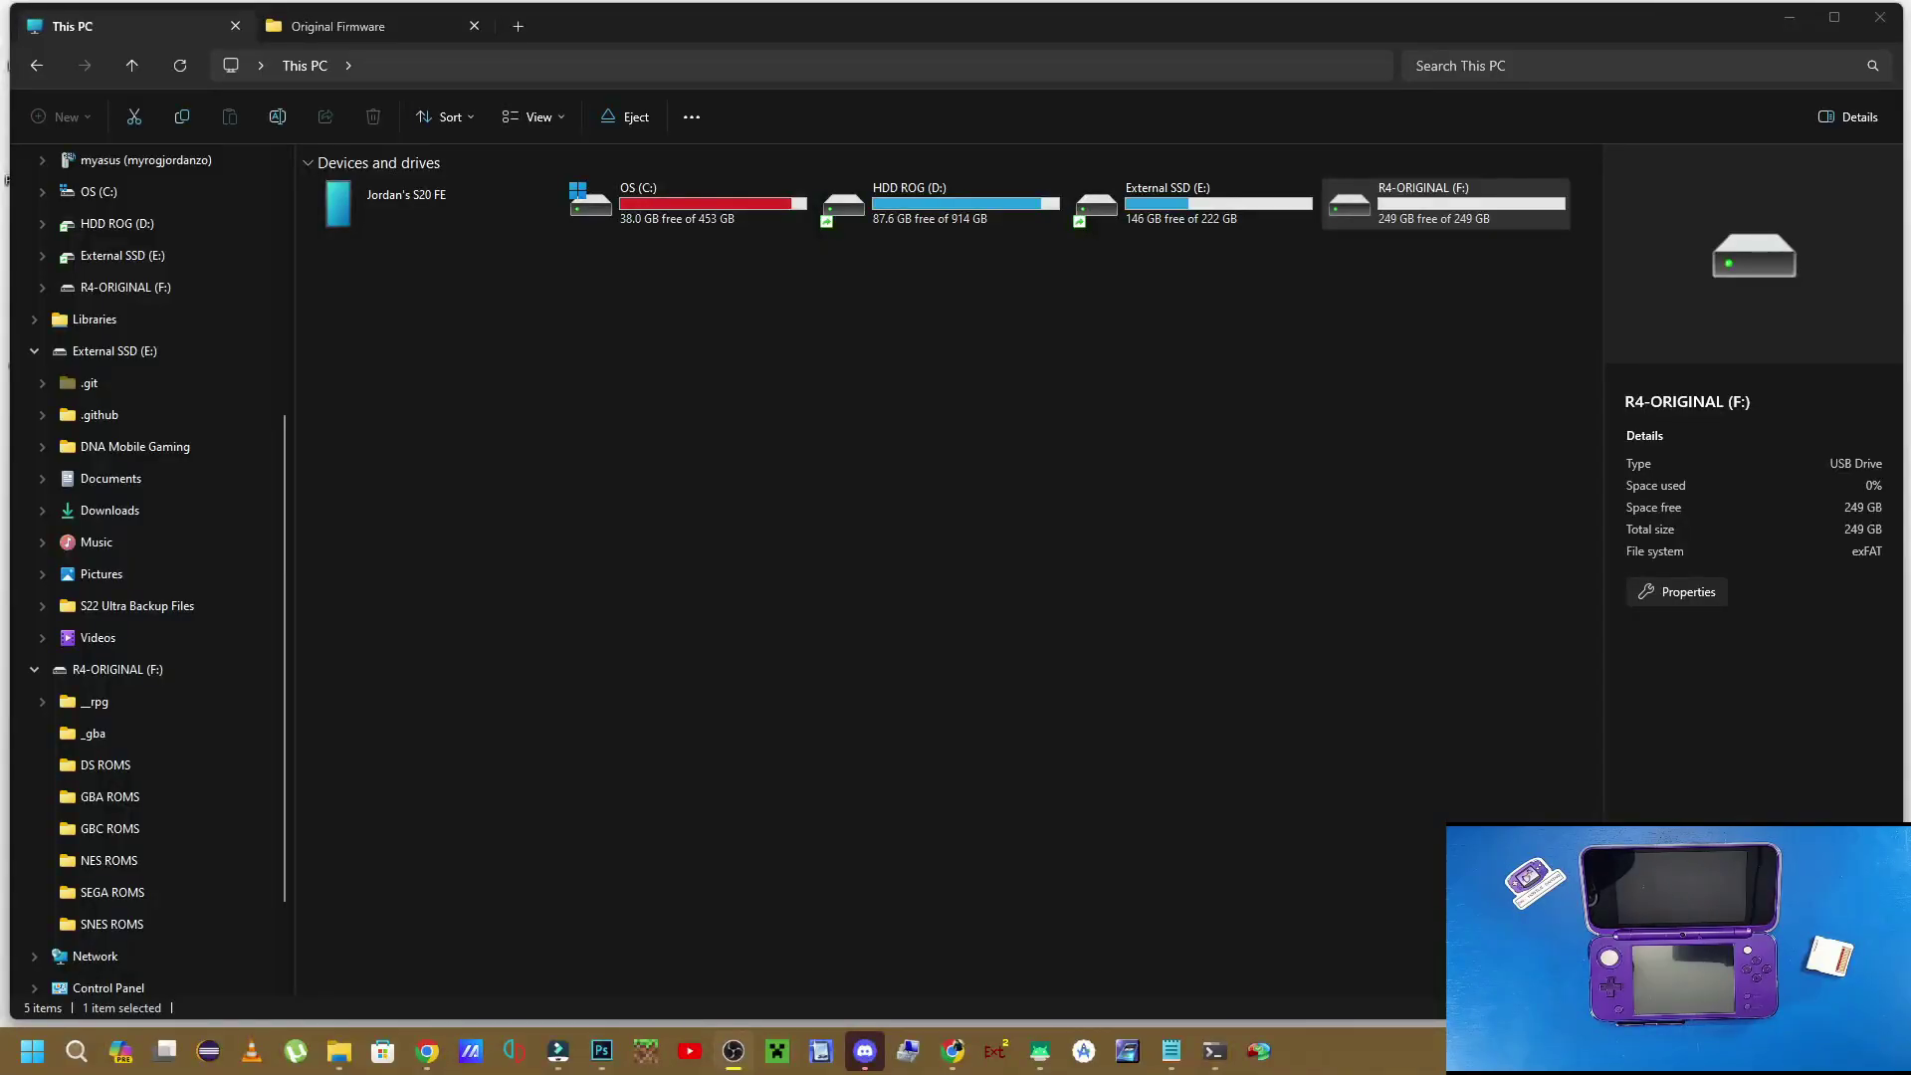
click(1174, 199)
click(1393, 191)
right_click(1395, 192)
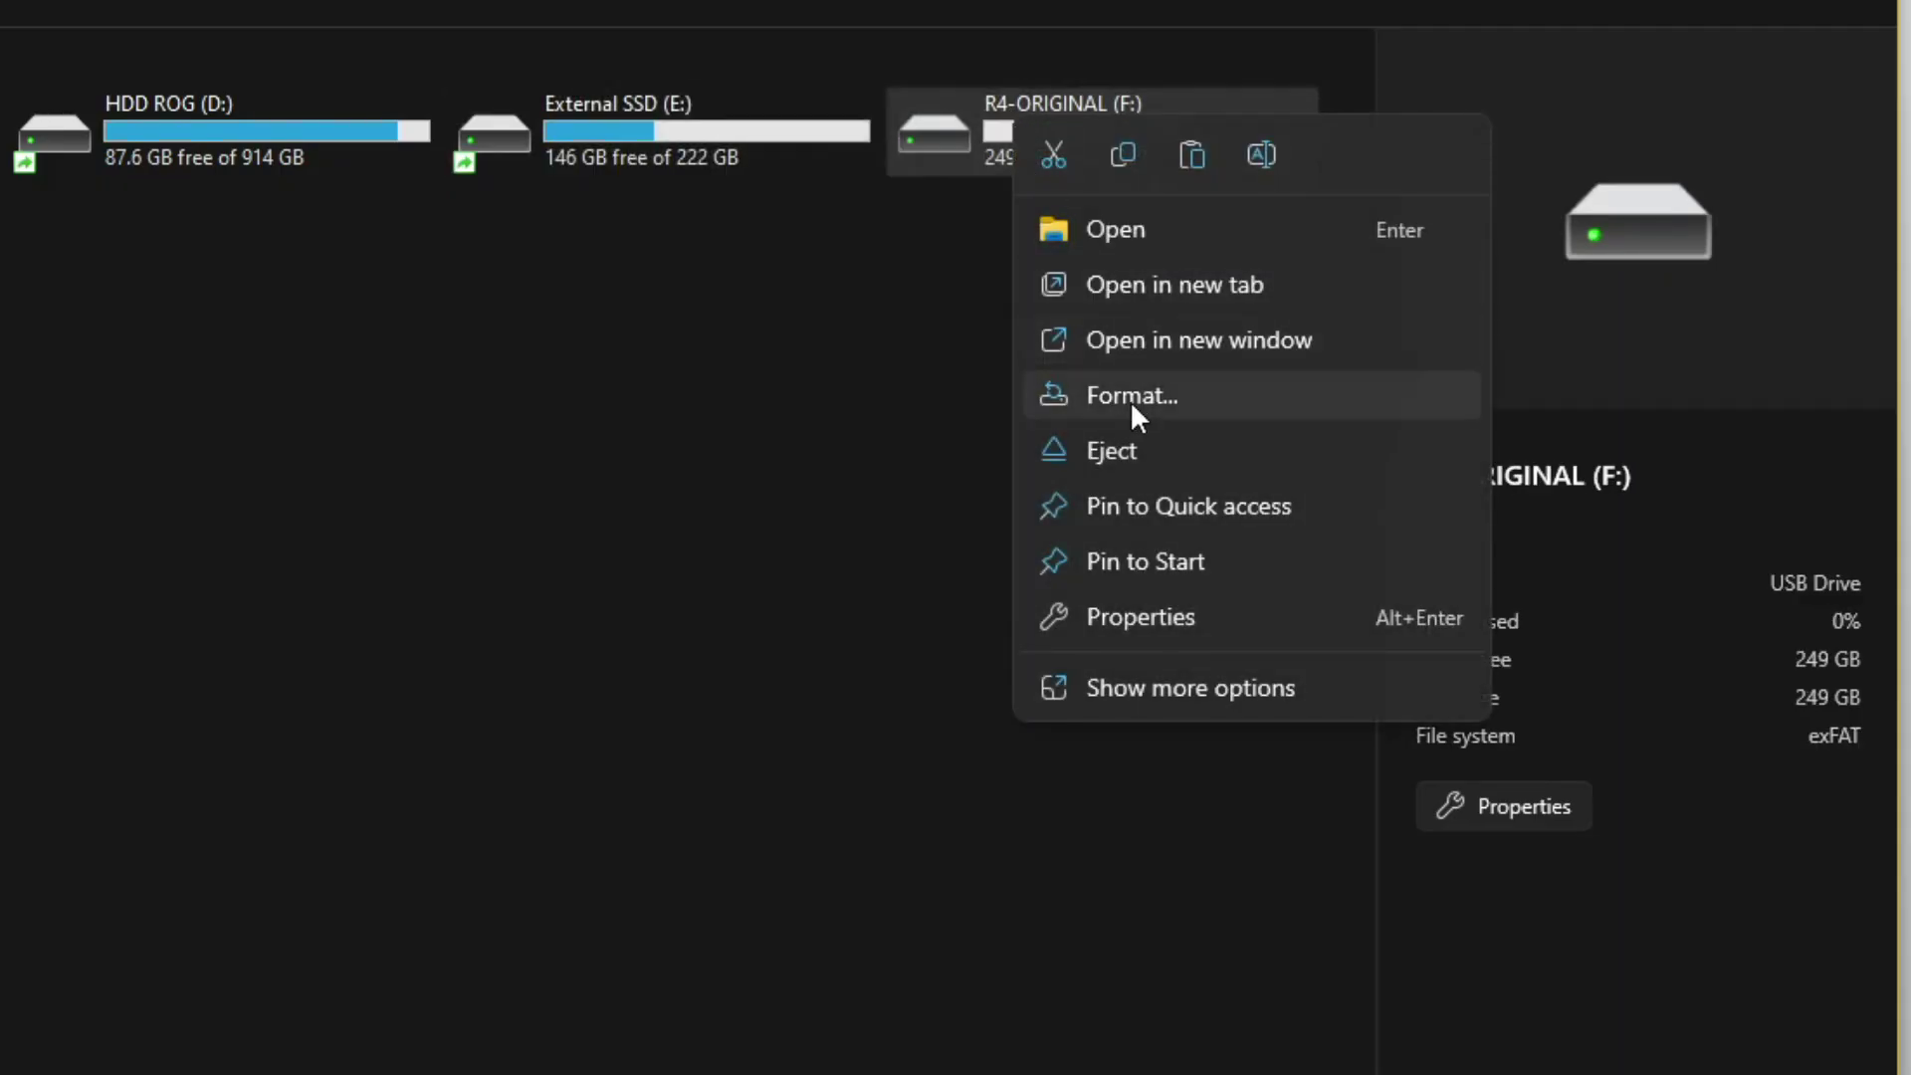
click(1131, 398)
click(221, 373)
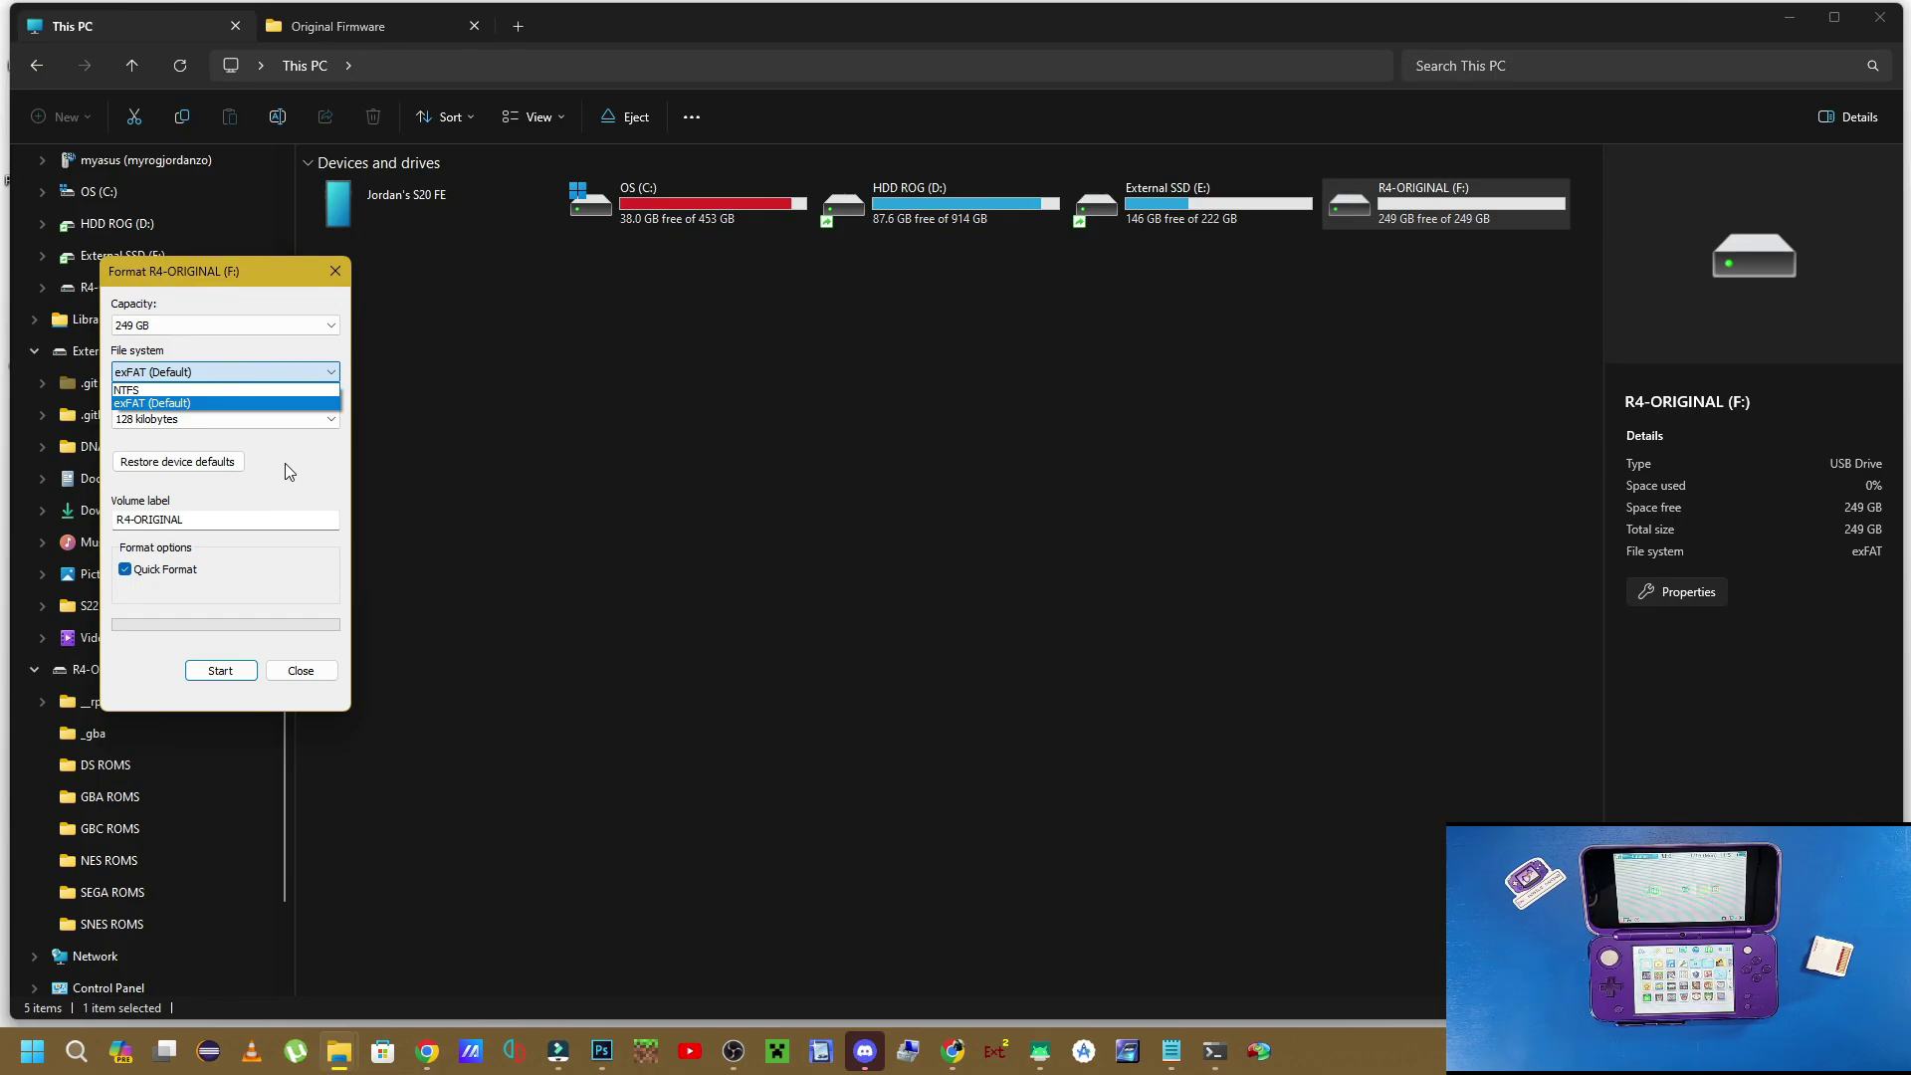
click(304, 673)
click(300, 670)
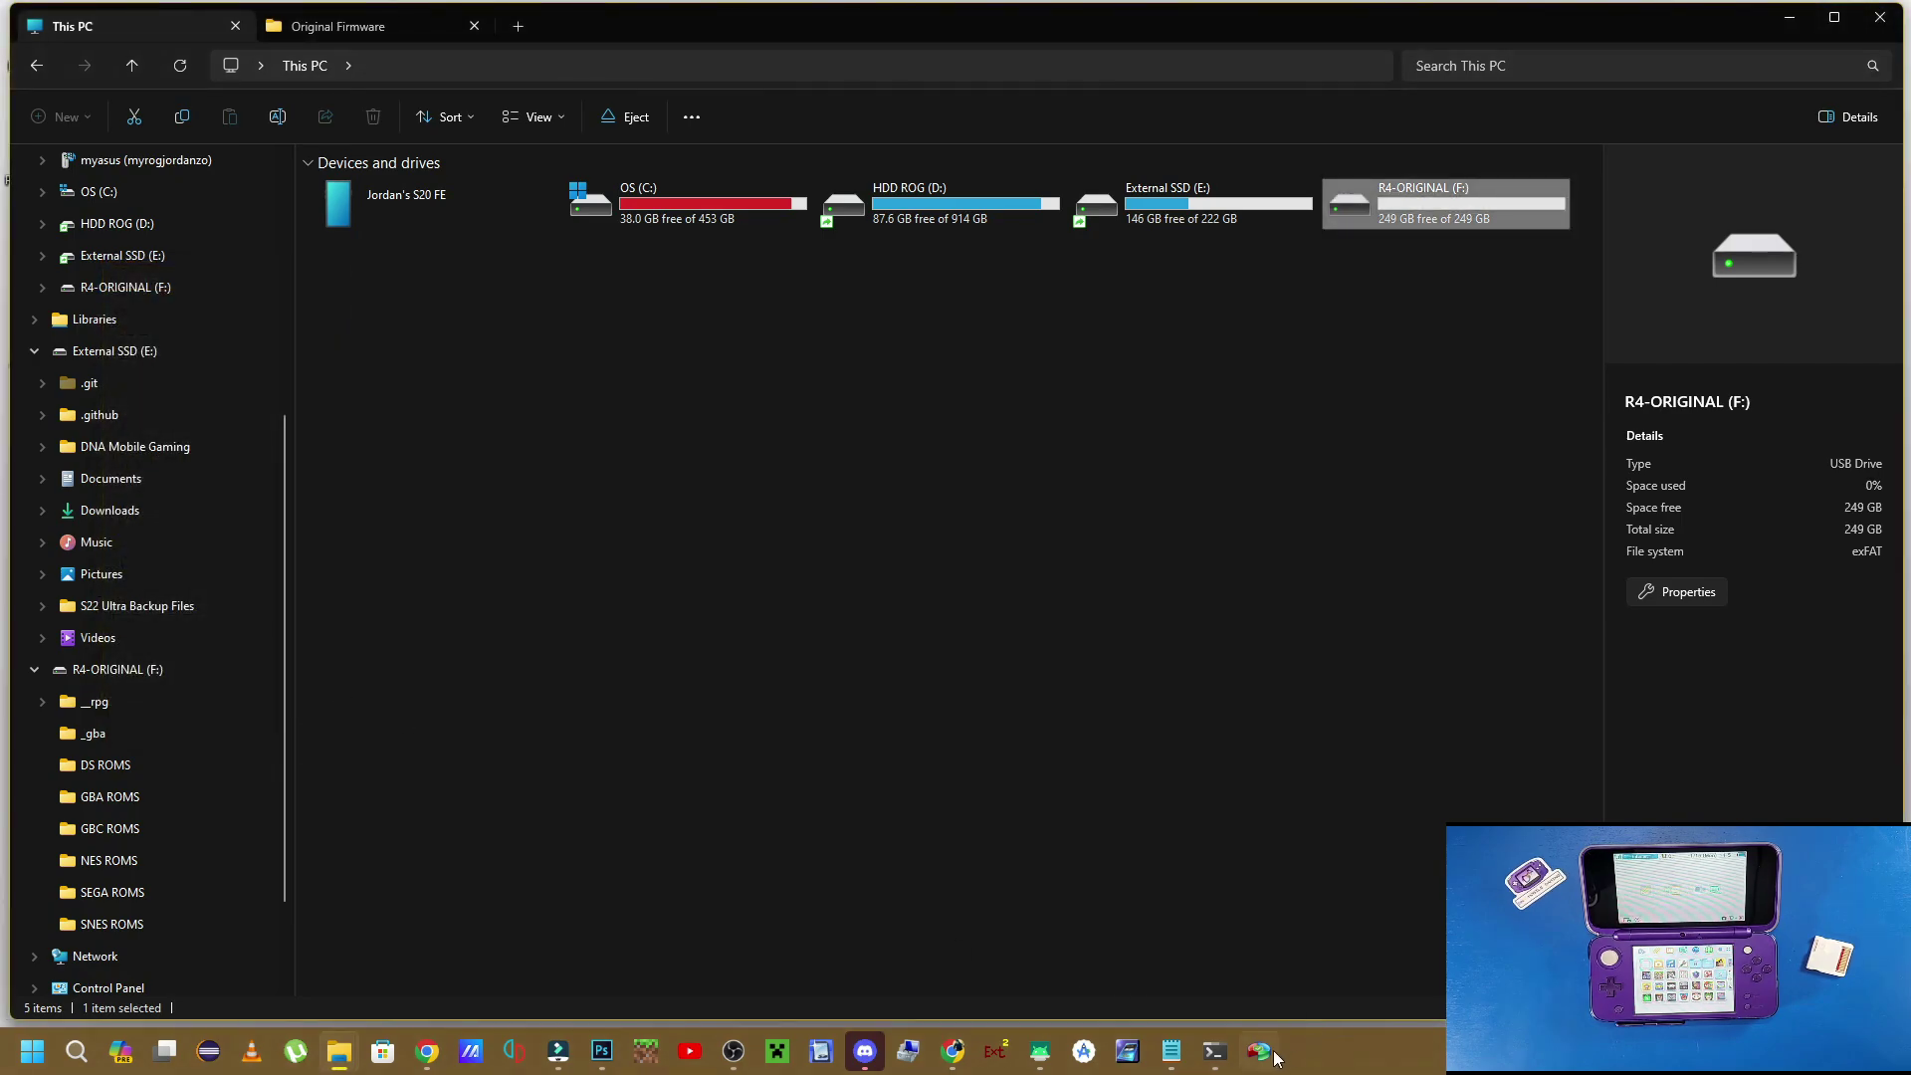
Launch AOMEI Partition Assistant and bring up Format Partition for Disk 4's F: partition.
click(1262, 1053)
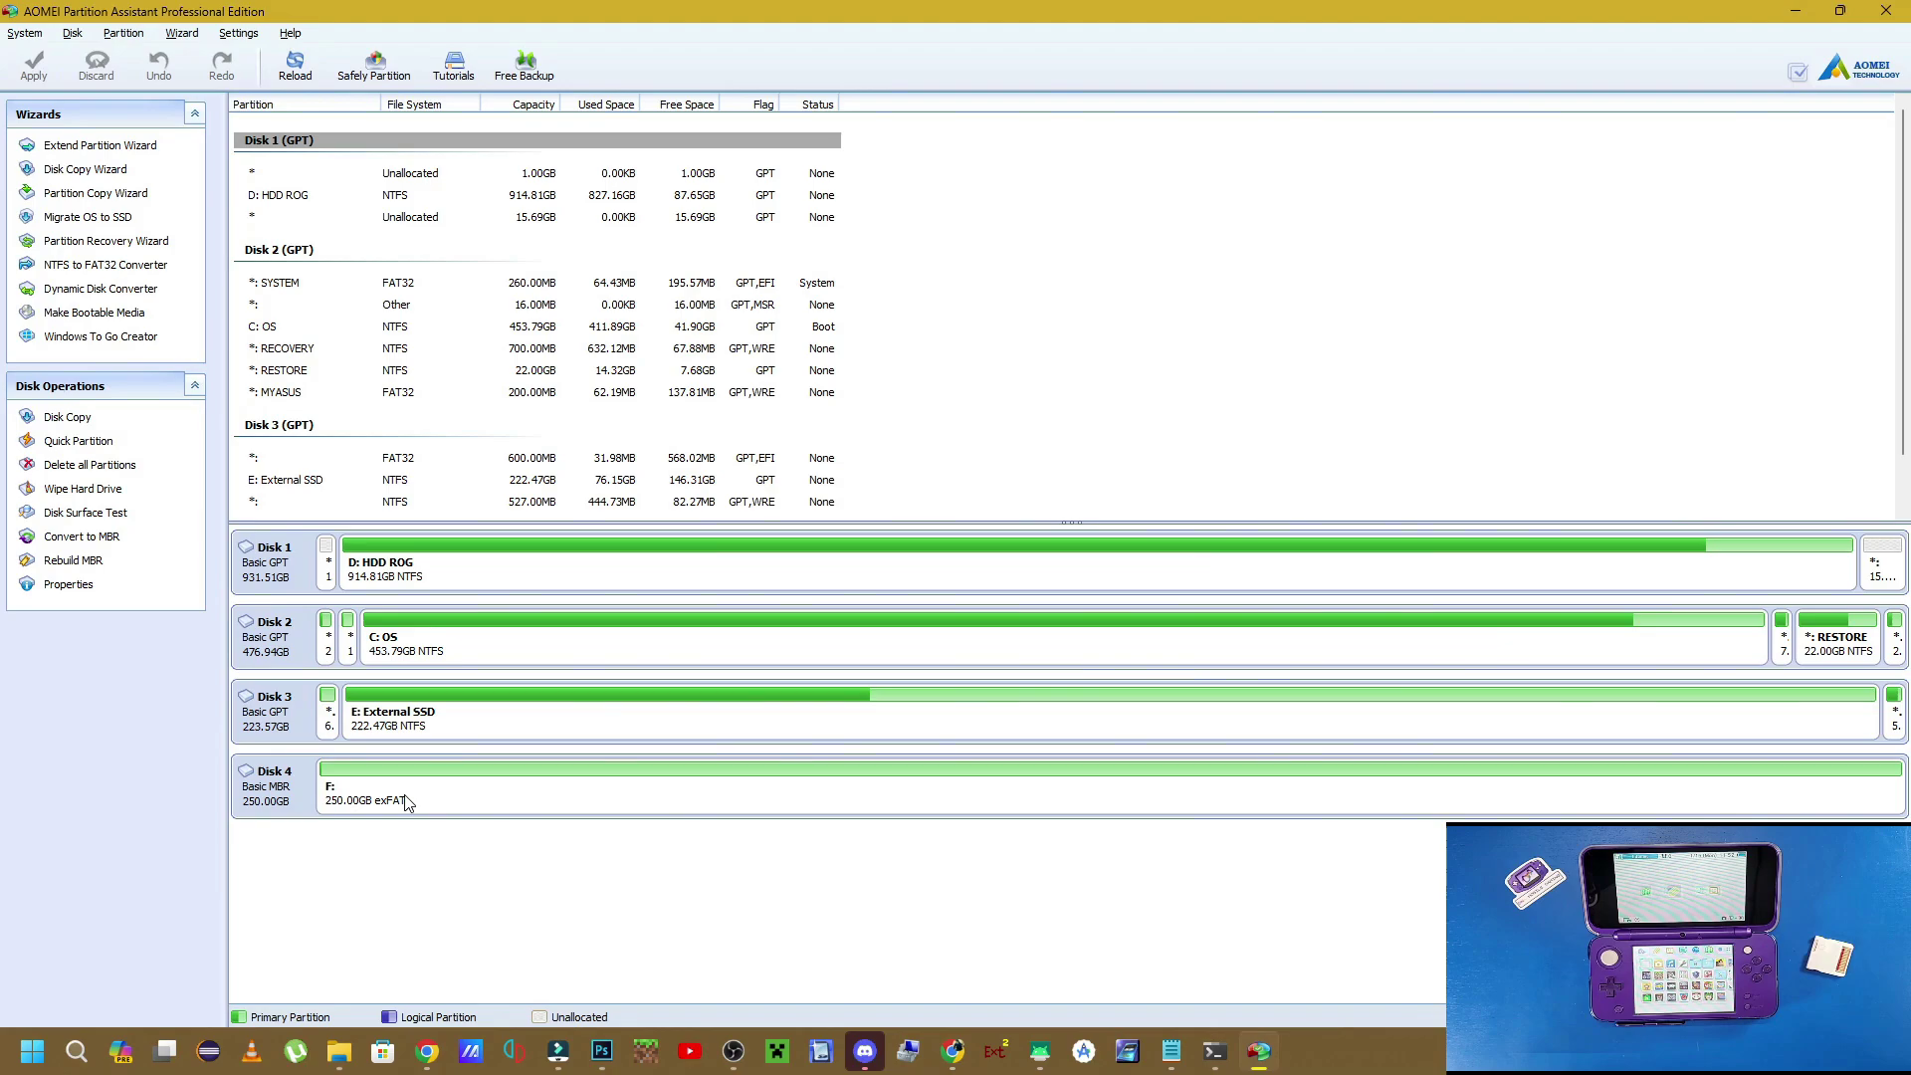
click(403, 801)
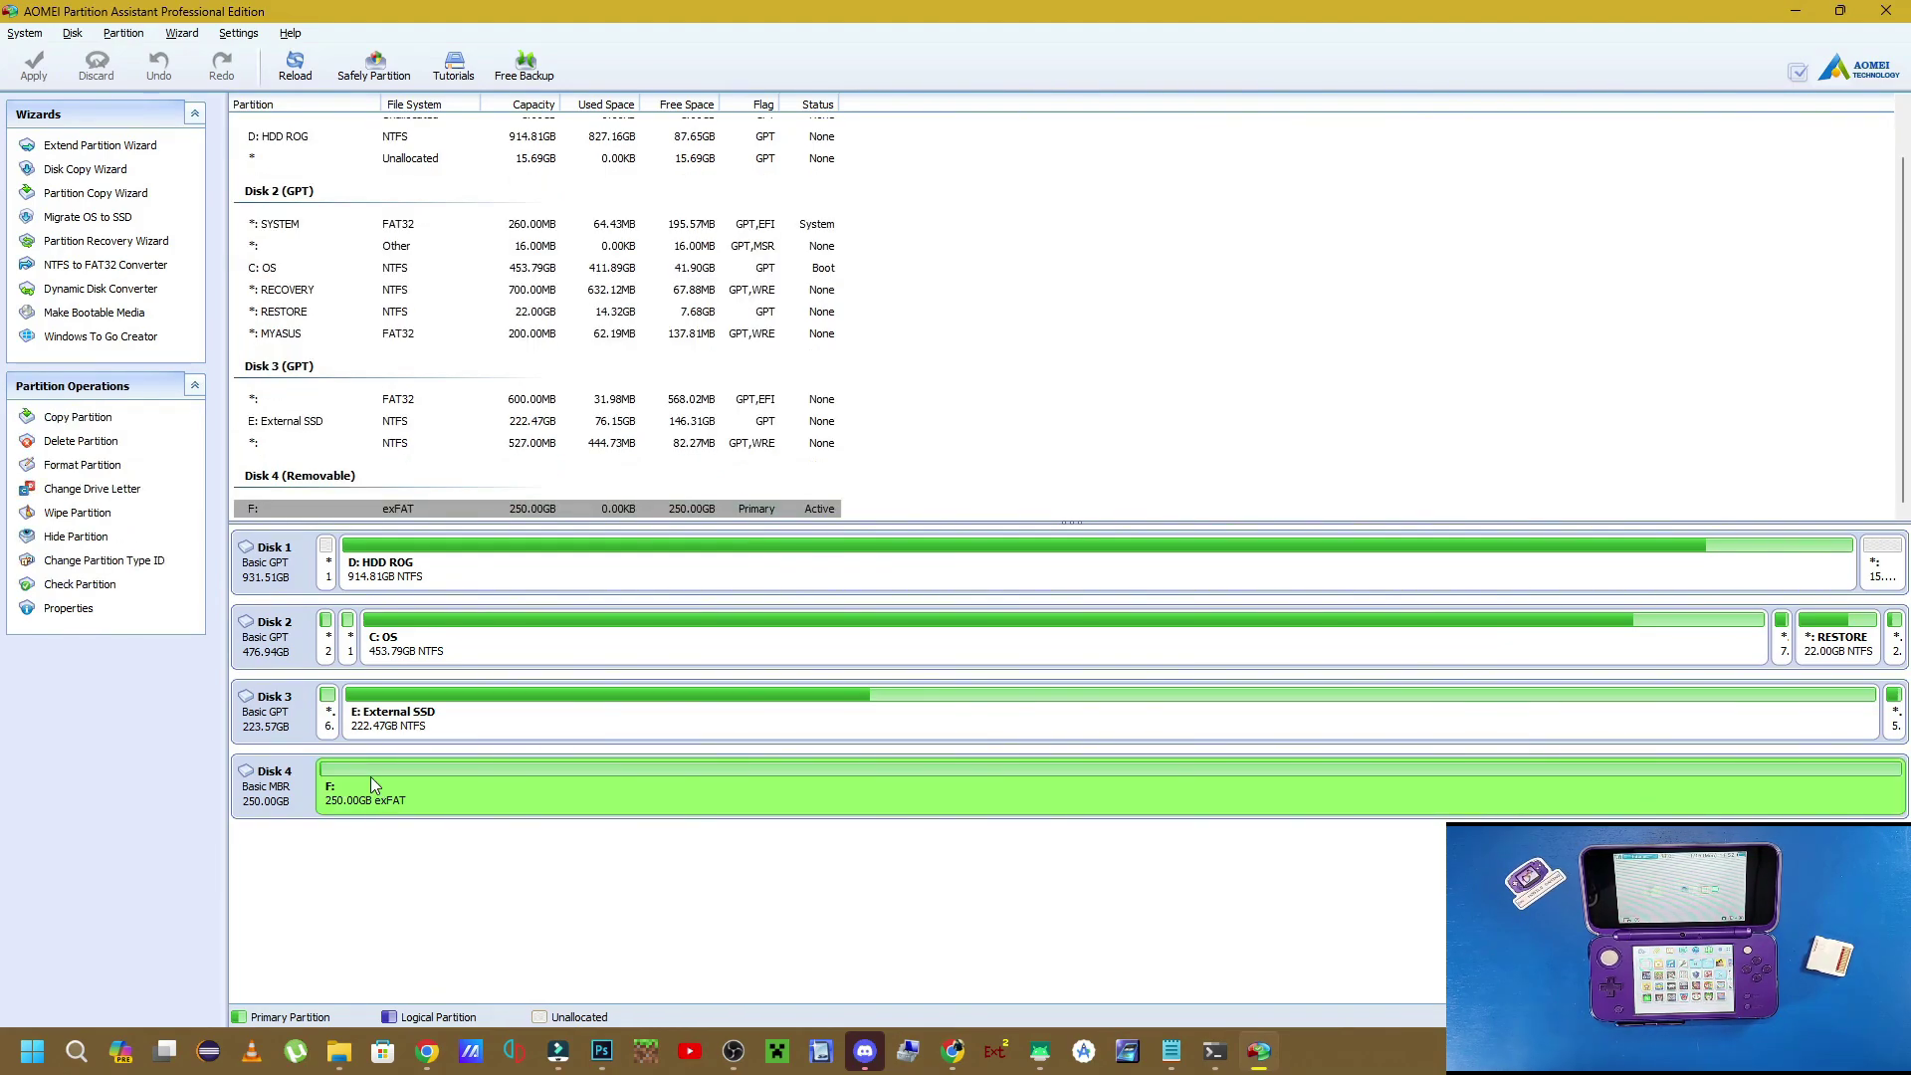
right_click(400, 798)
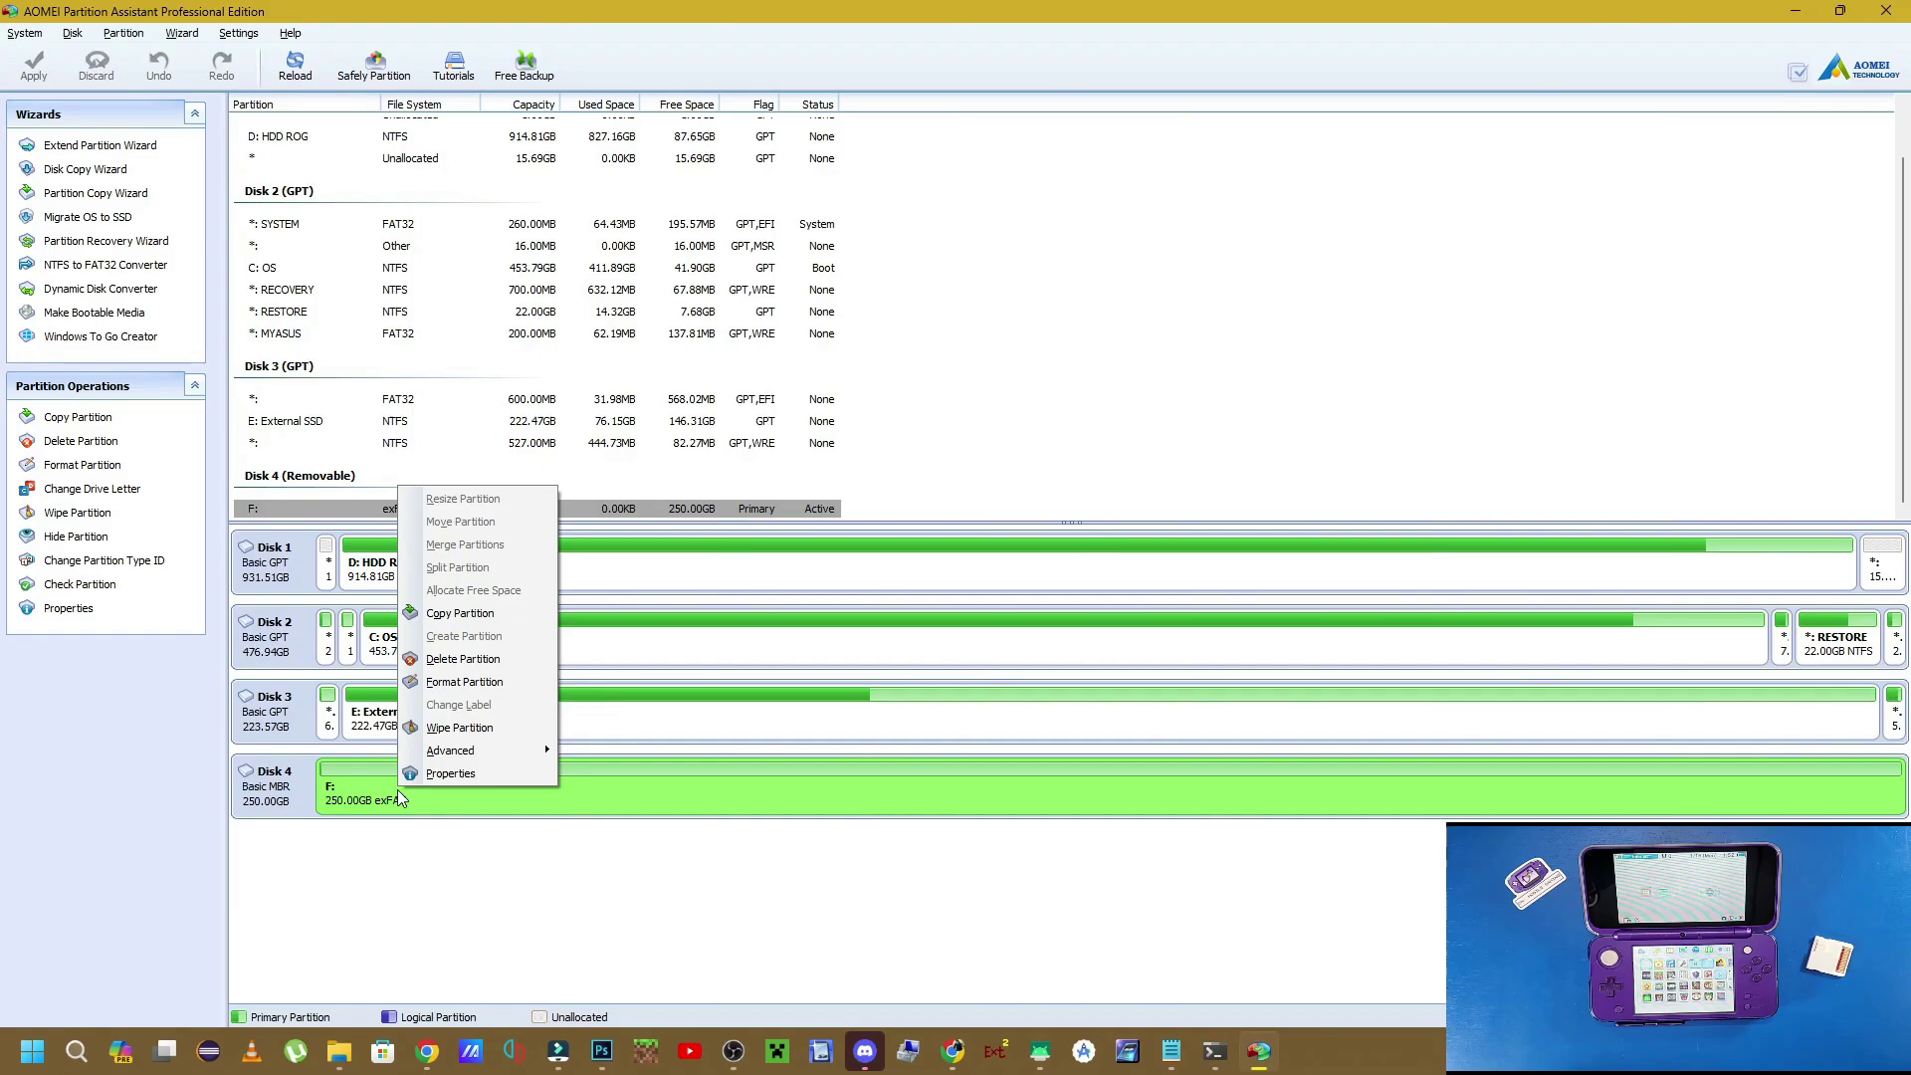
click(457, 691)
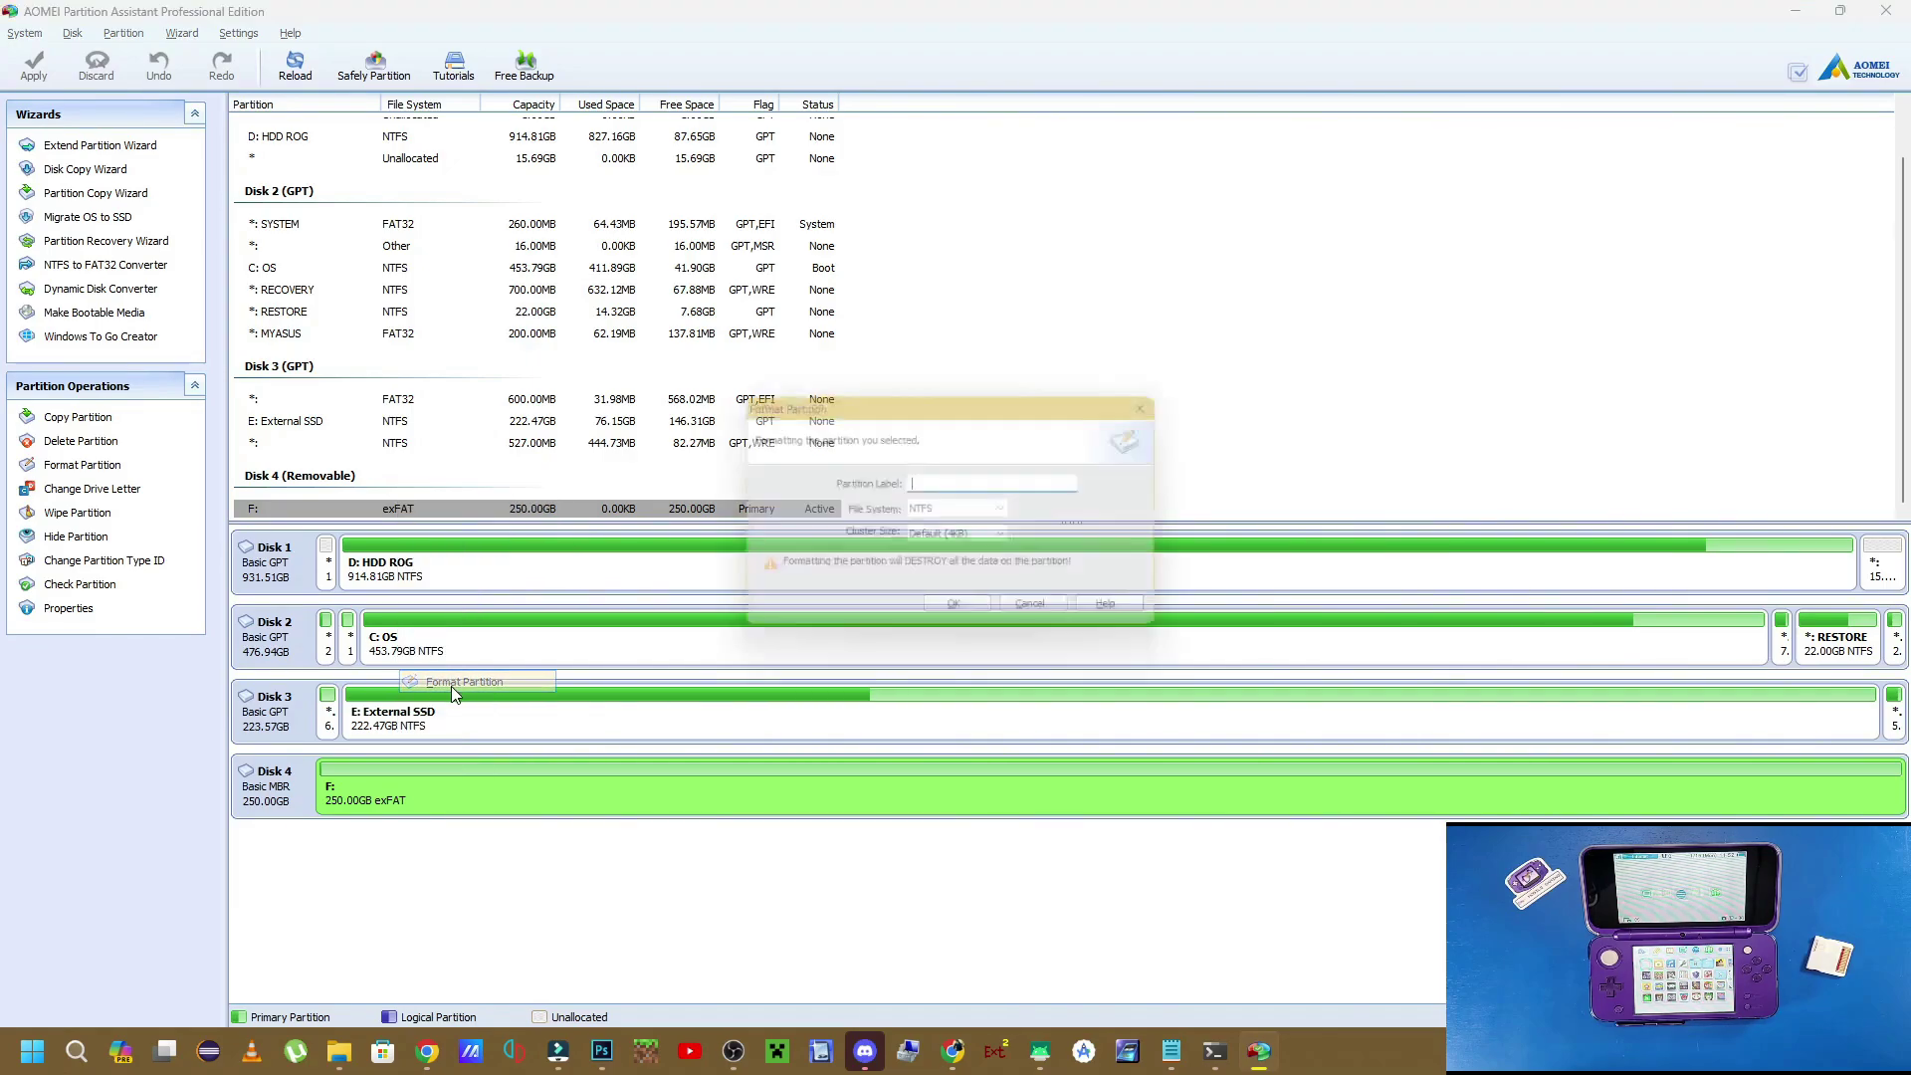
Queue formatting F: as FAT32 labelled 'R4 Smart' with the default 32KB cluster size.
click(980, 510)
click(973, 546)
click(961, 483)
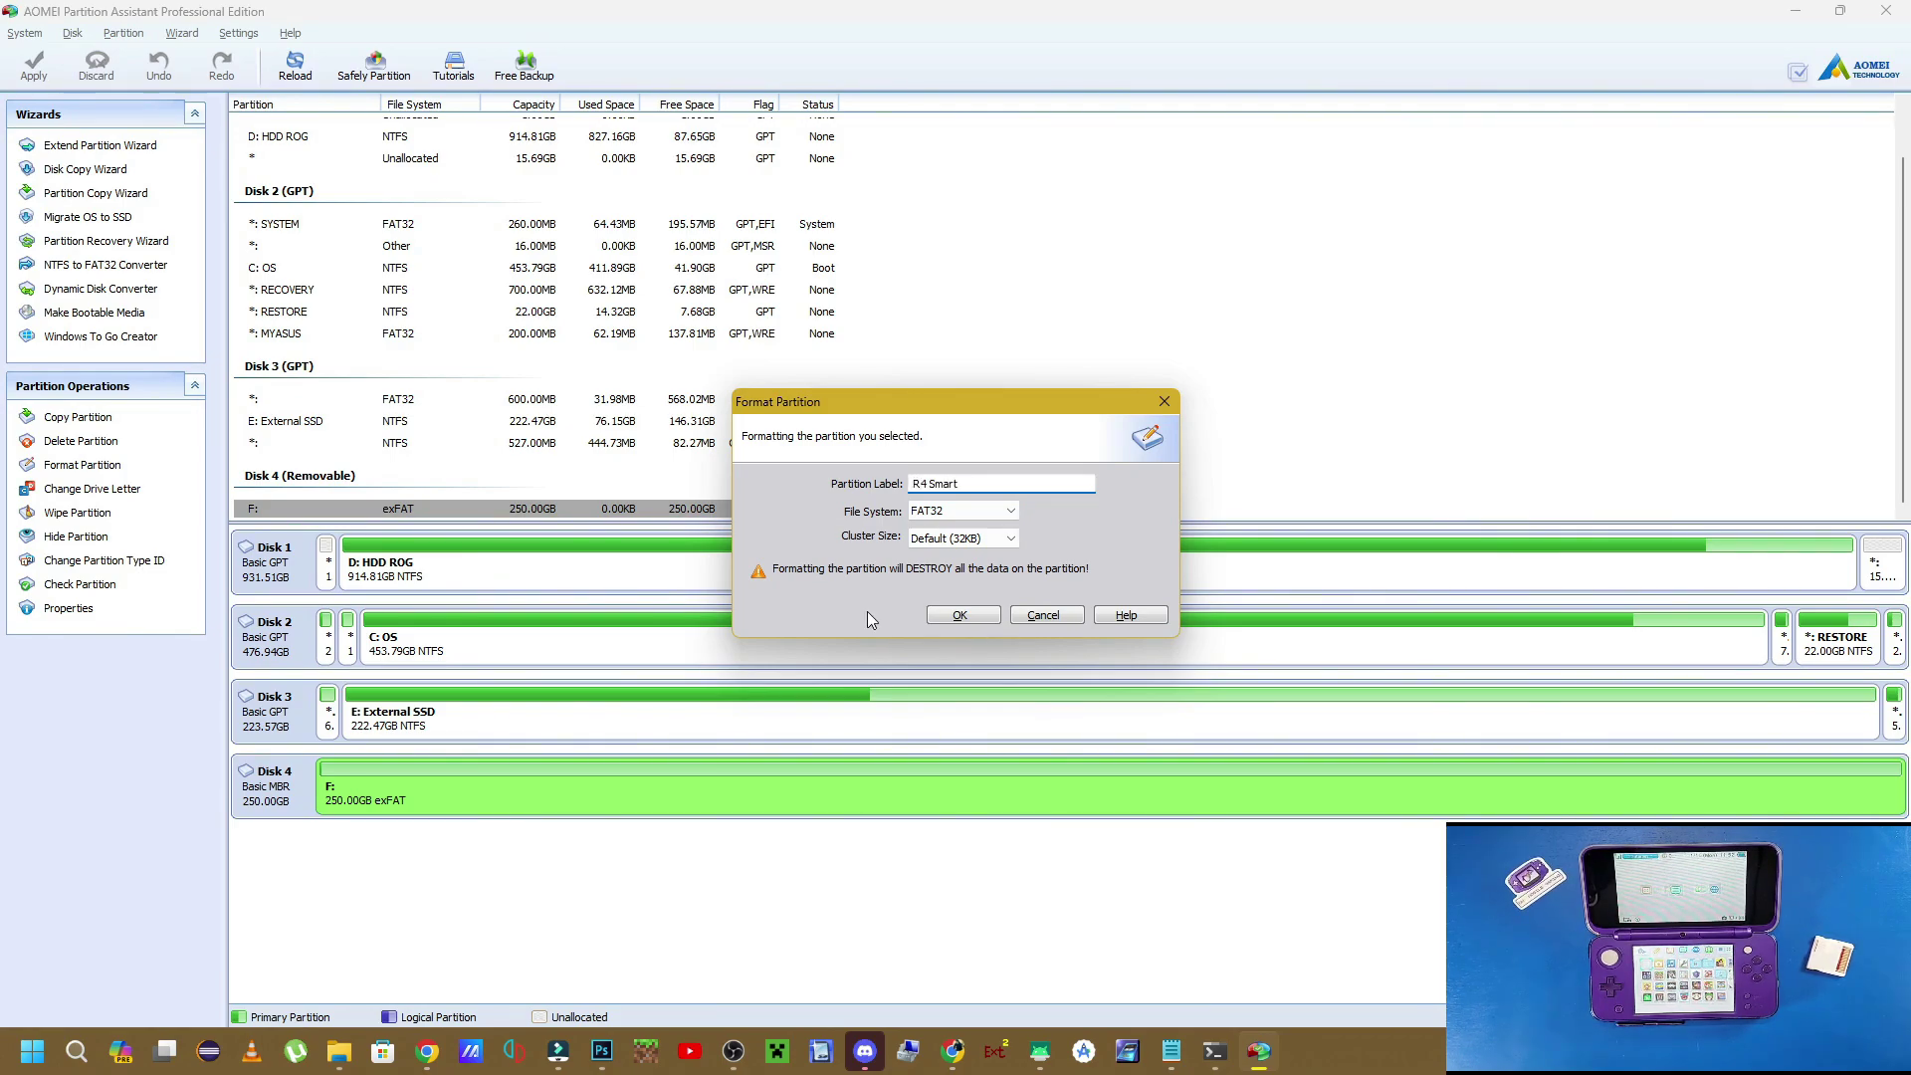
click(1010, 541)
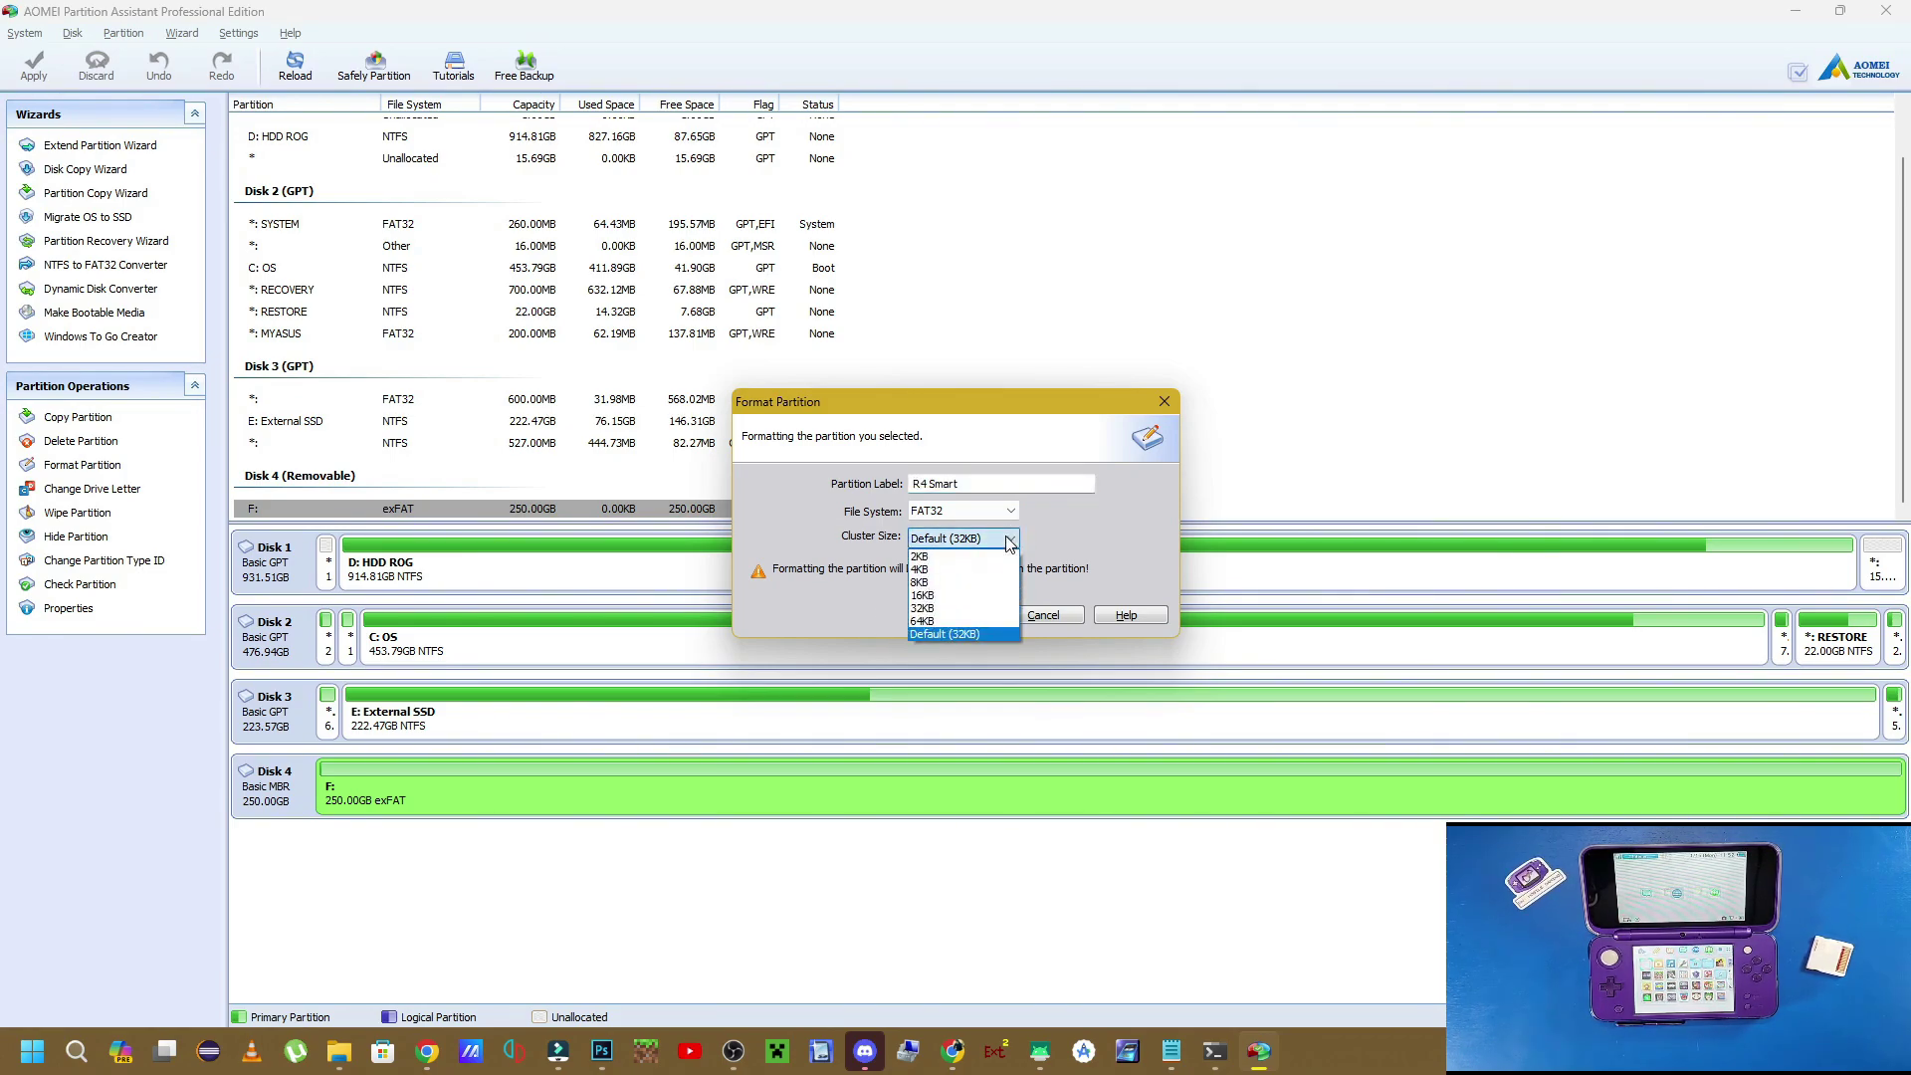
click(990, 609)
click(981, 615)
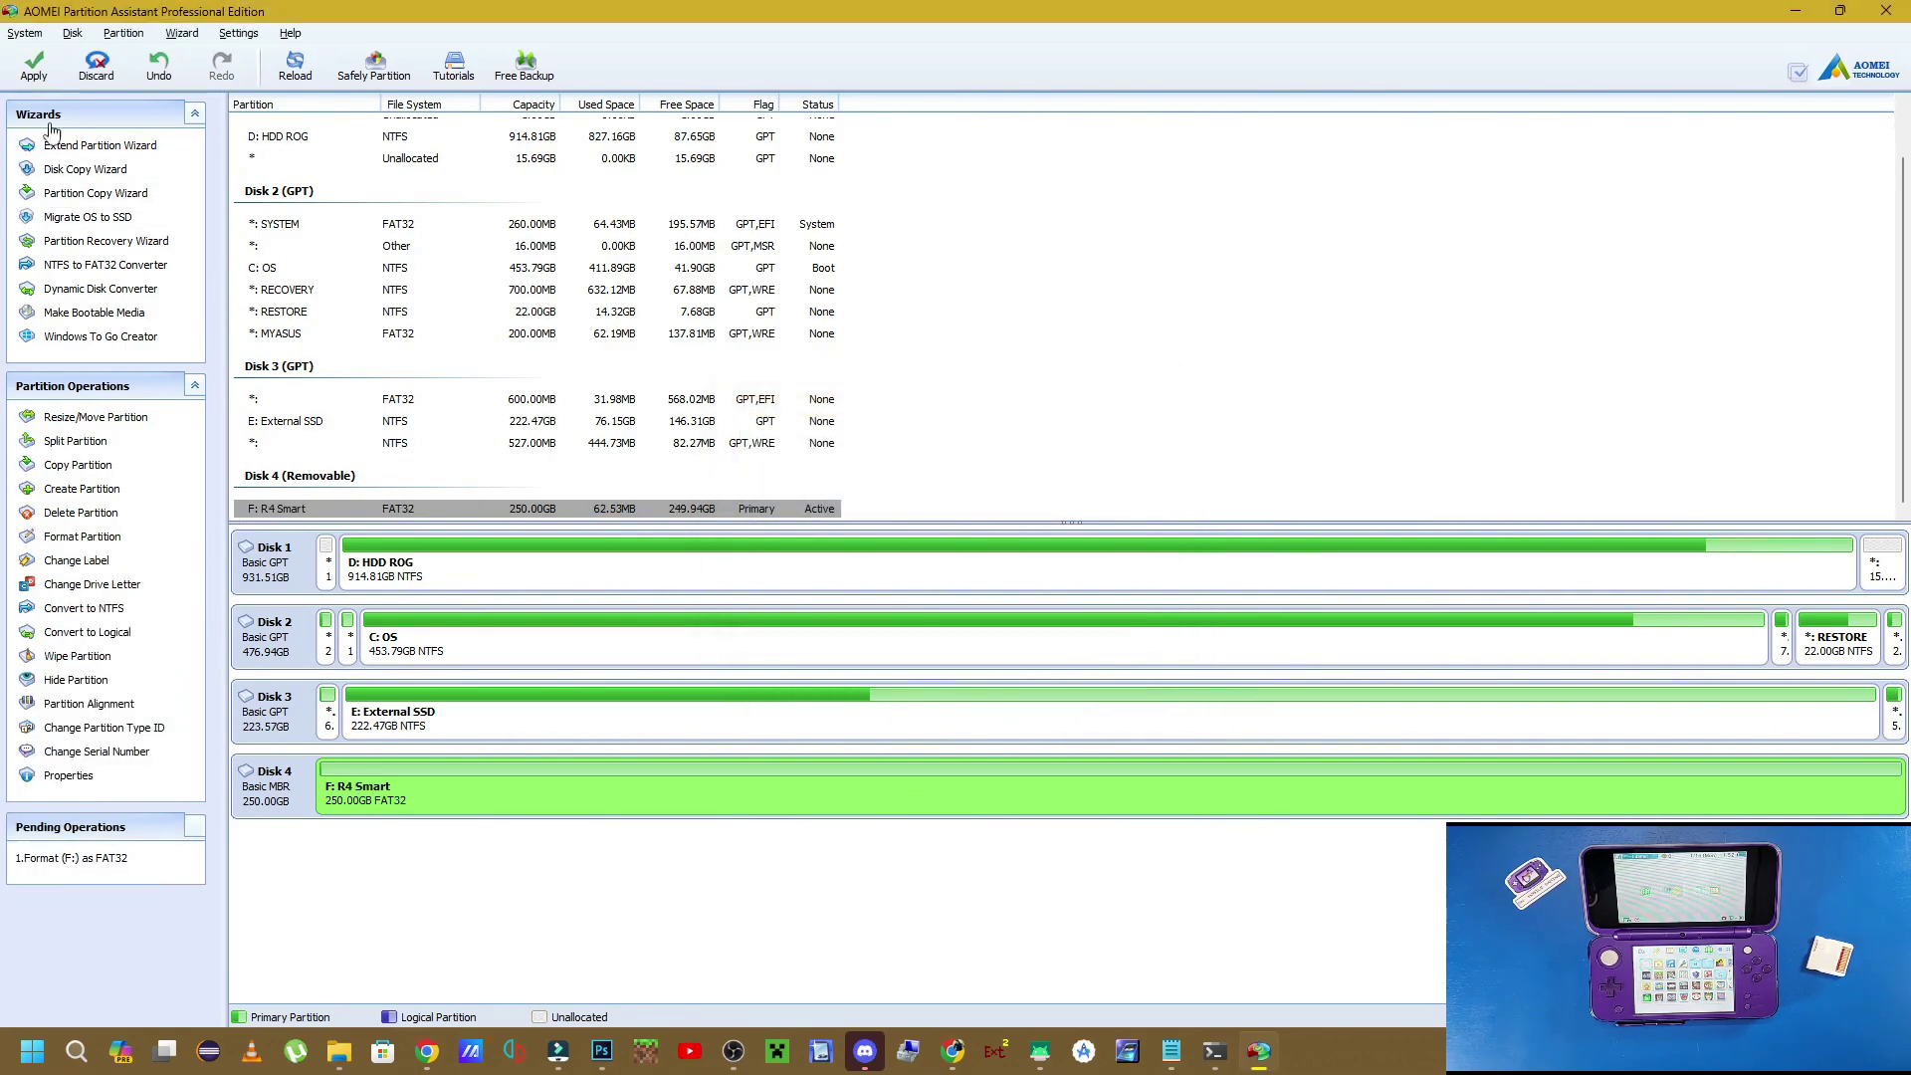
Apply and confirm the pending FAT32 format of the F: partition.
click(34, 66)
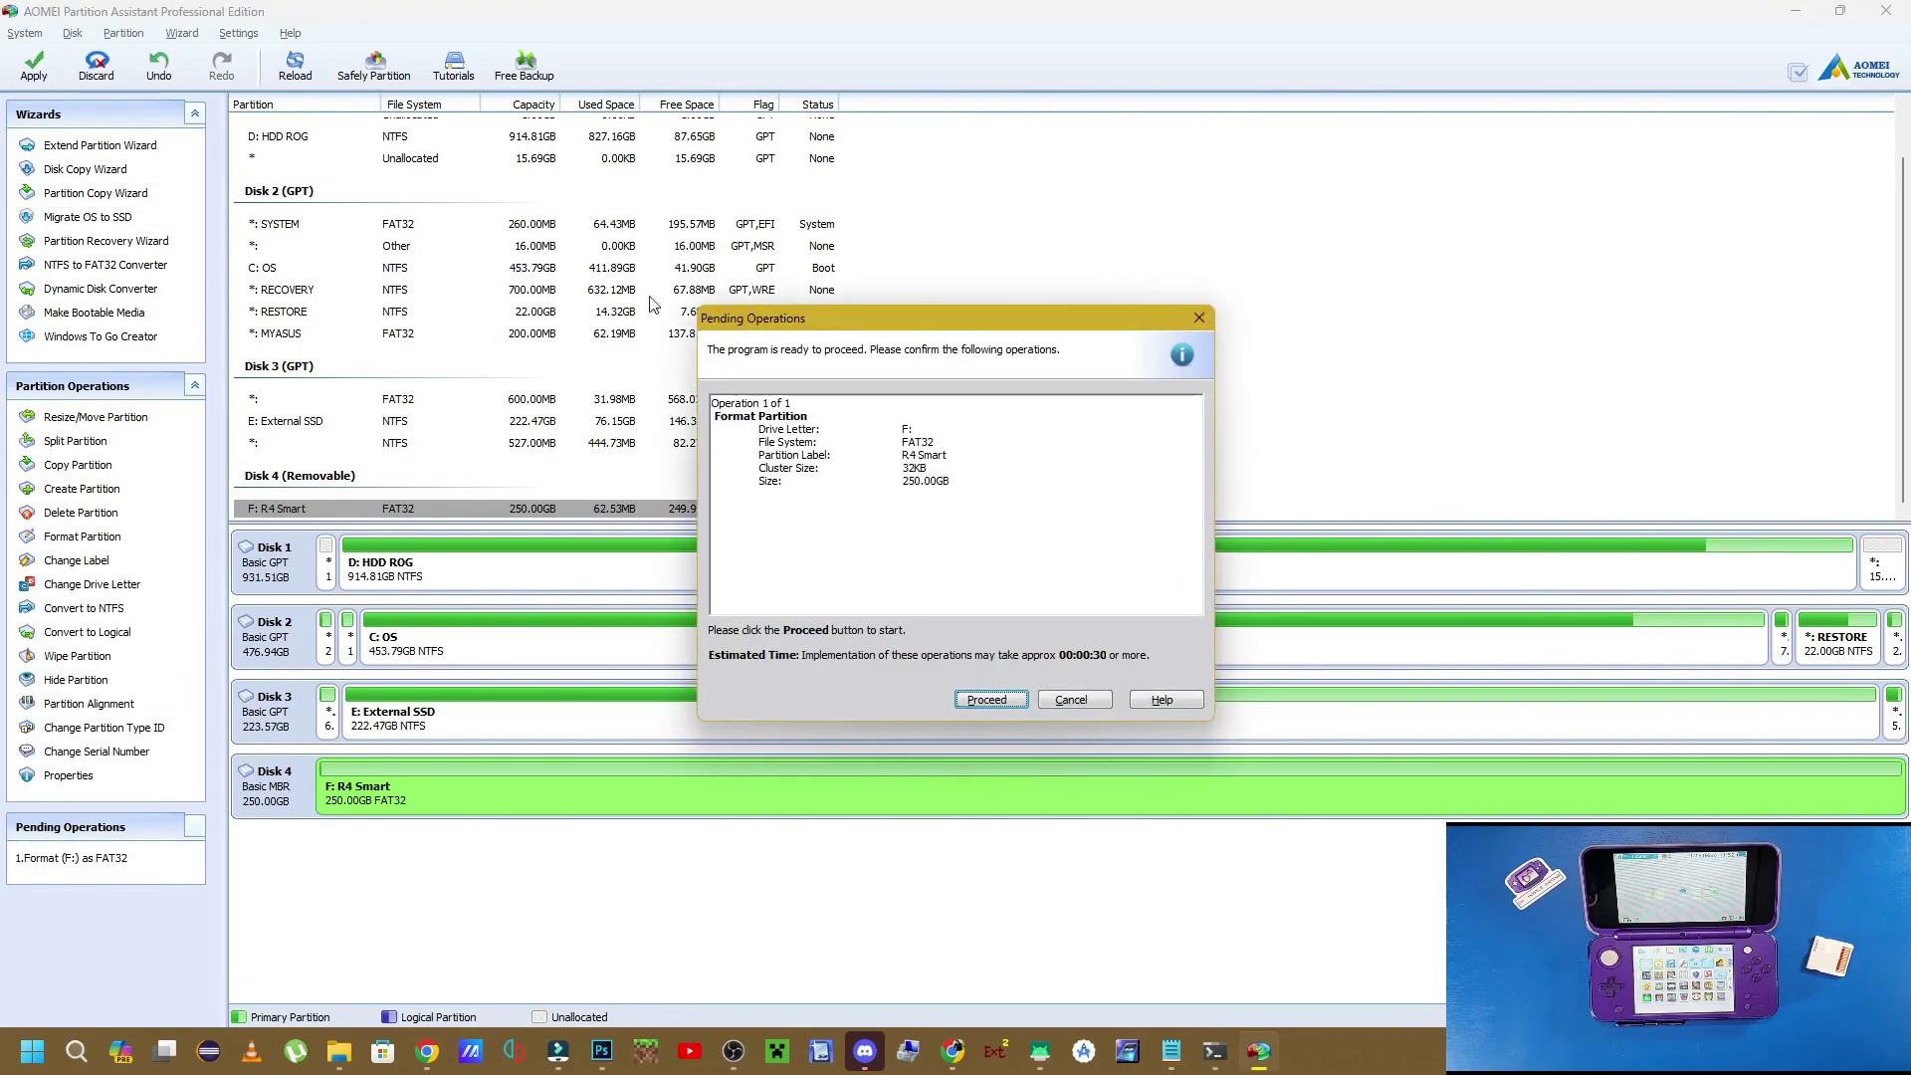
click(992, 700)
click(944, 564)
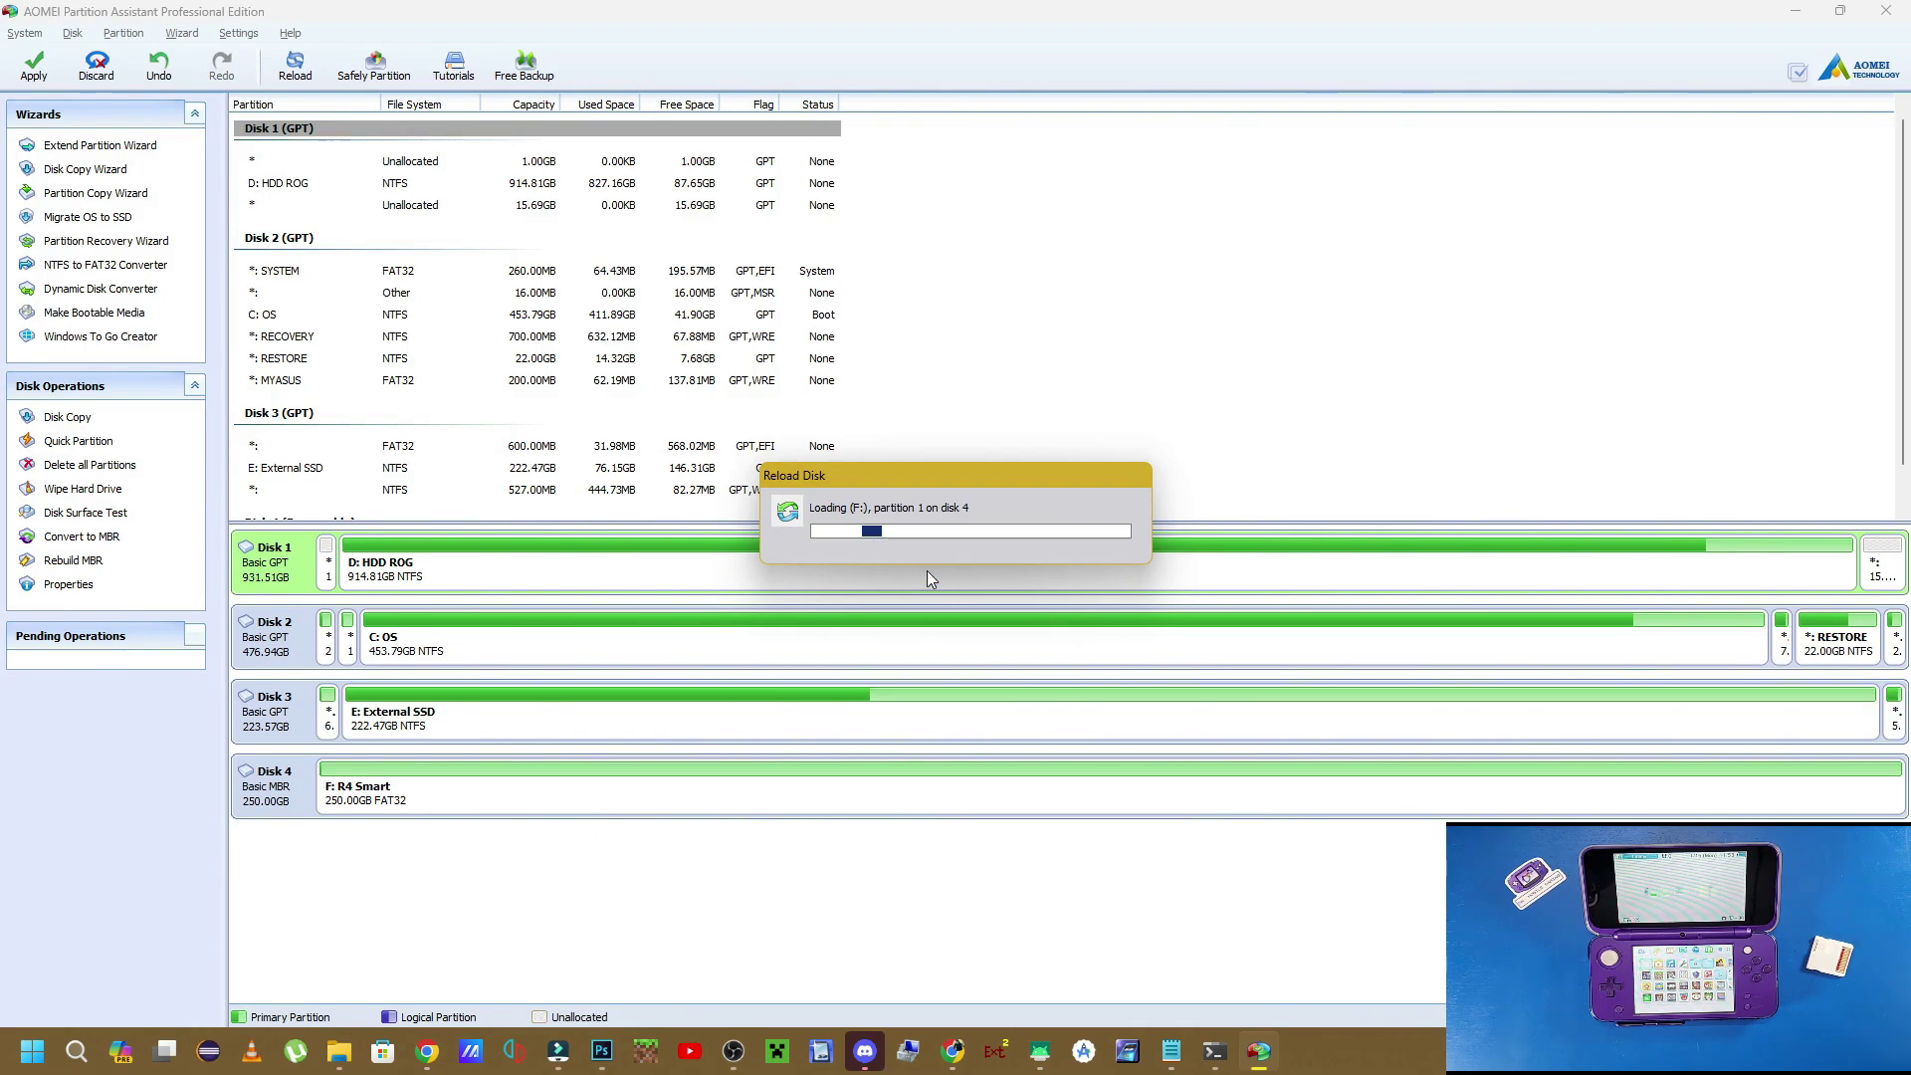
Open the R4 Smart (F:) card and paste all 12 Original Firmware items into it.
click(357, 1048)
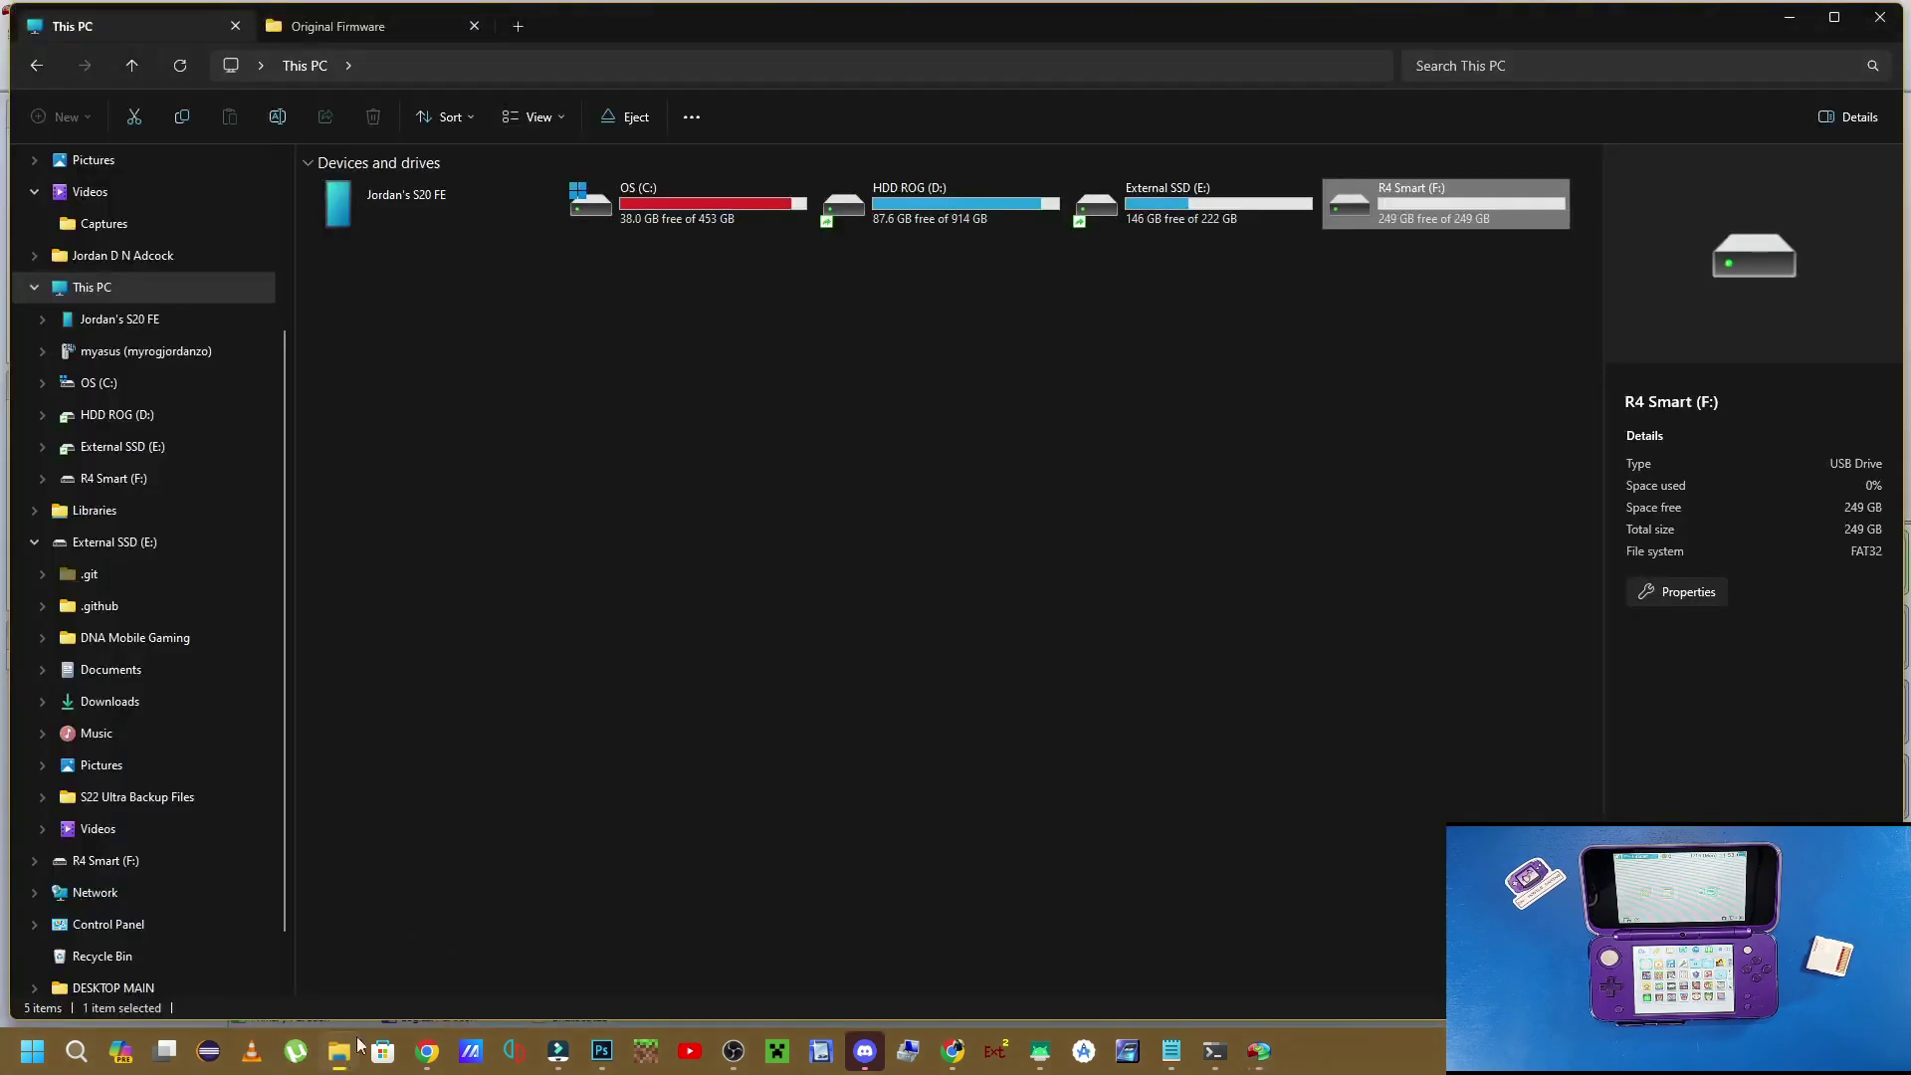
click(1222, 212)
click(1362, 217)
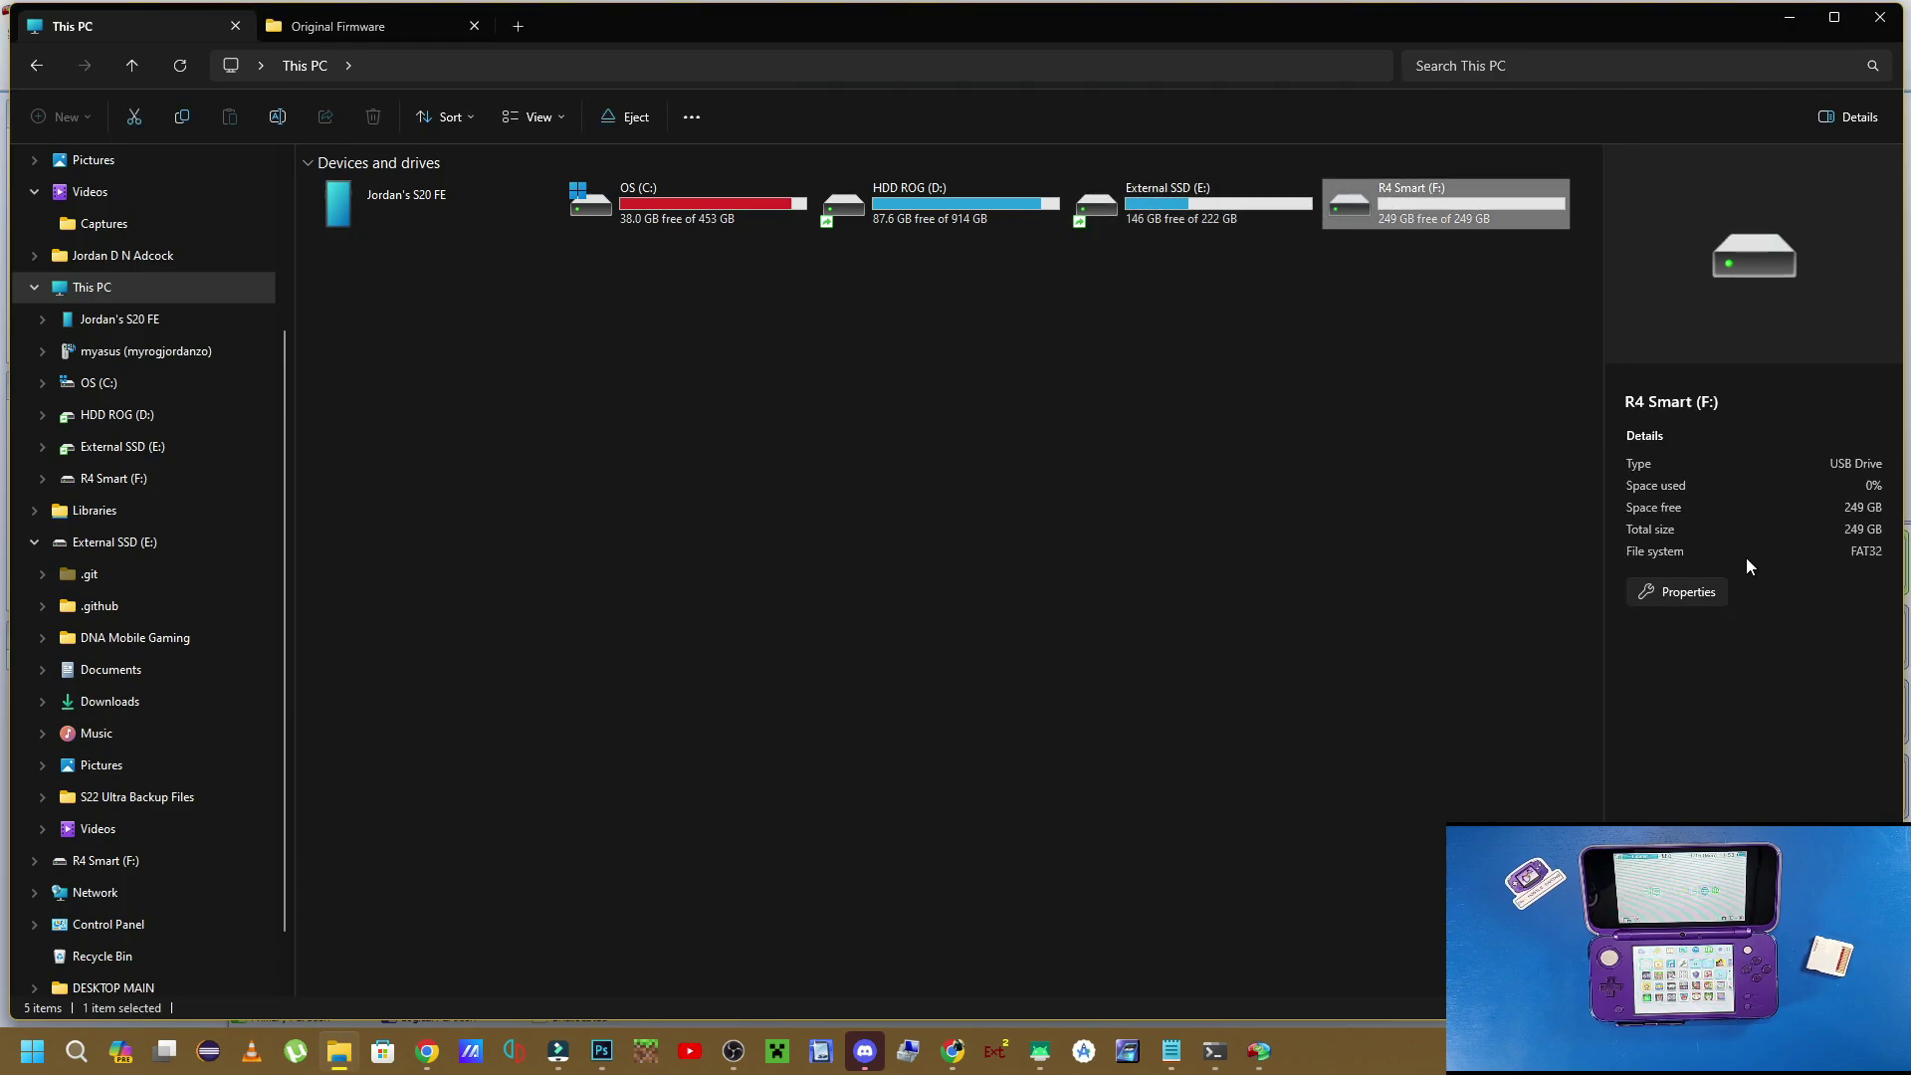
double_click(1439, 201)
click(345, 22)
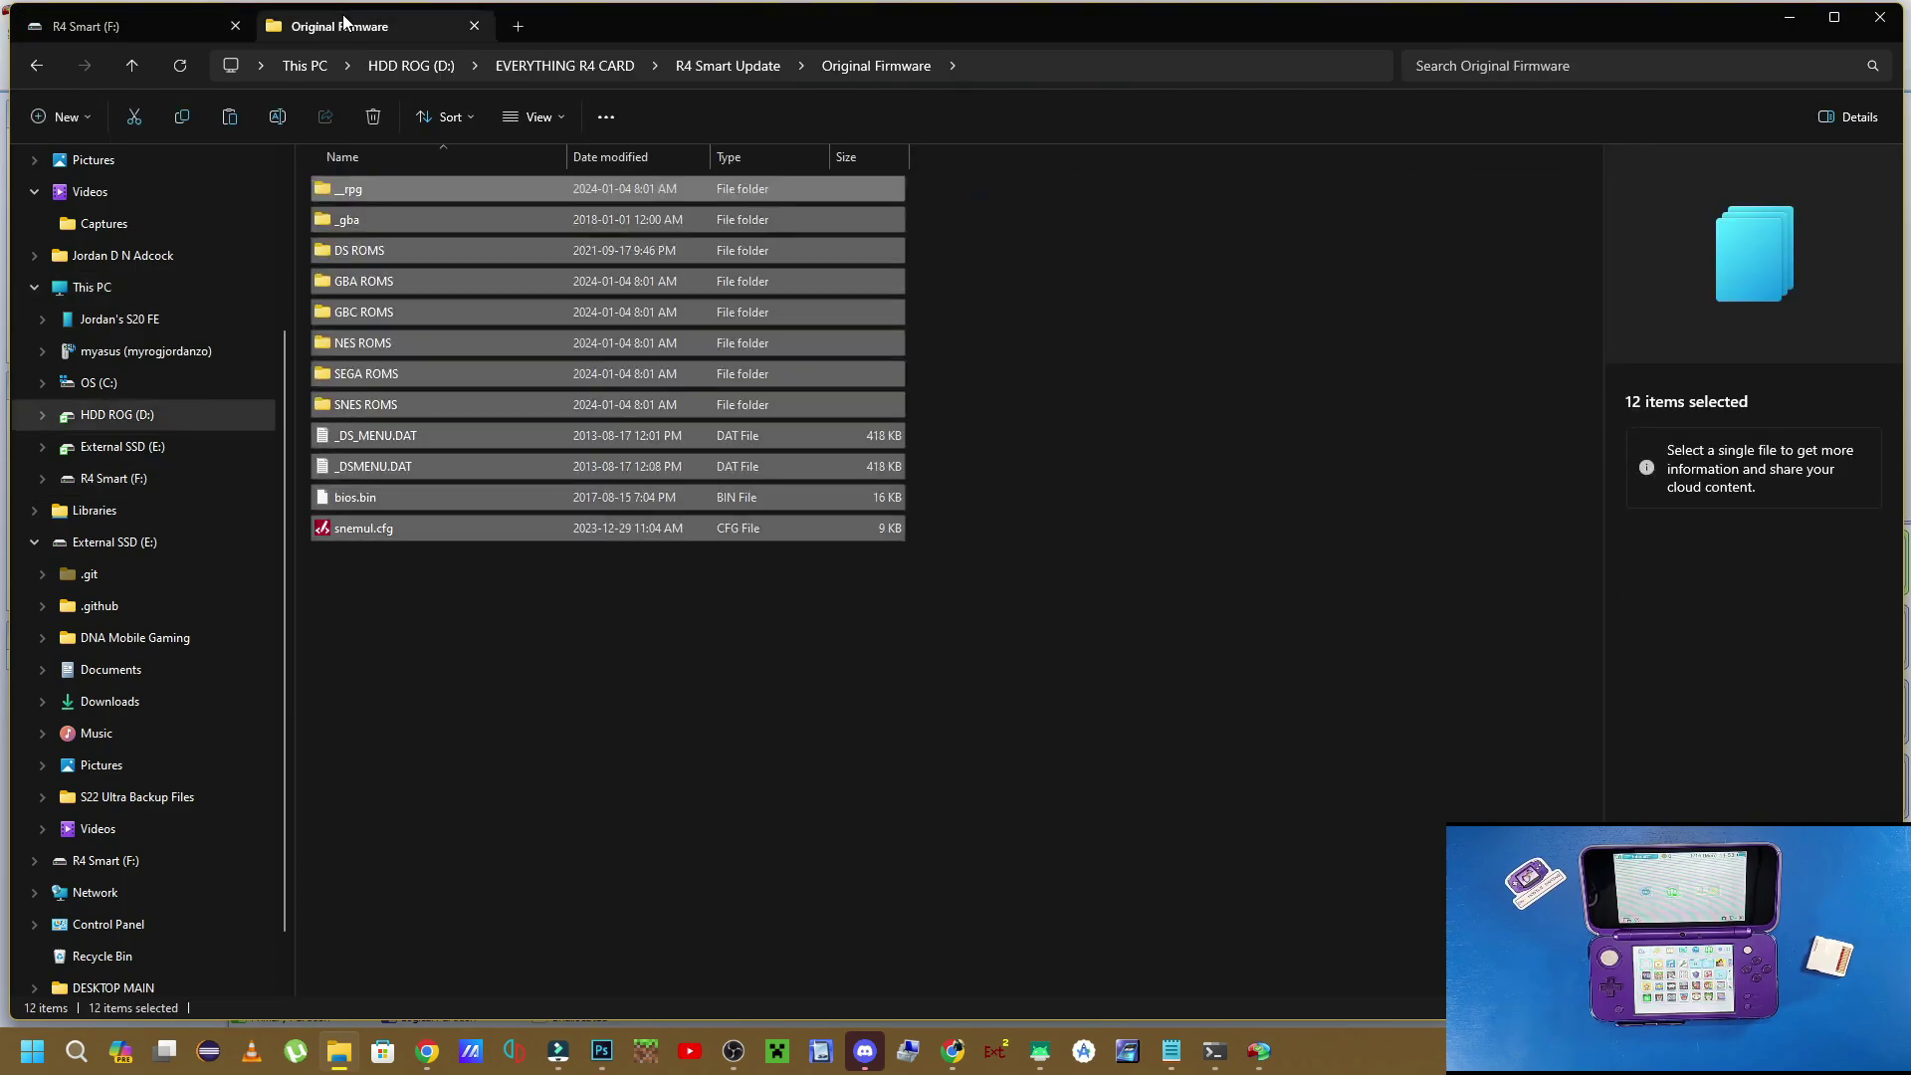
drag(570, 631, 355, 152)
click(141, 20)
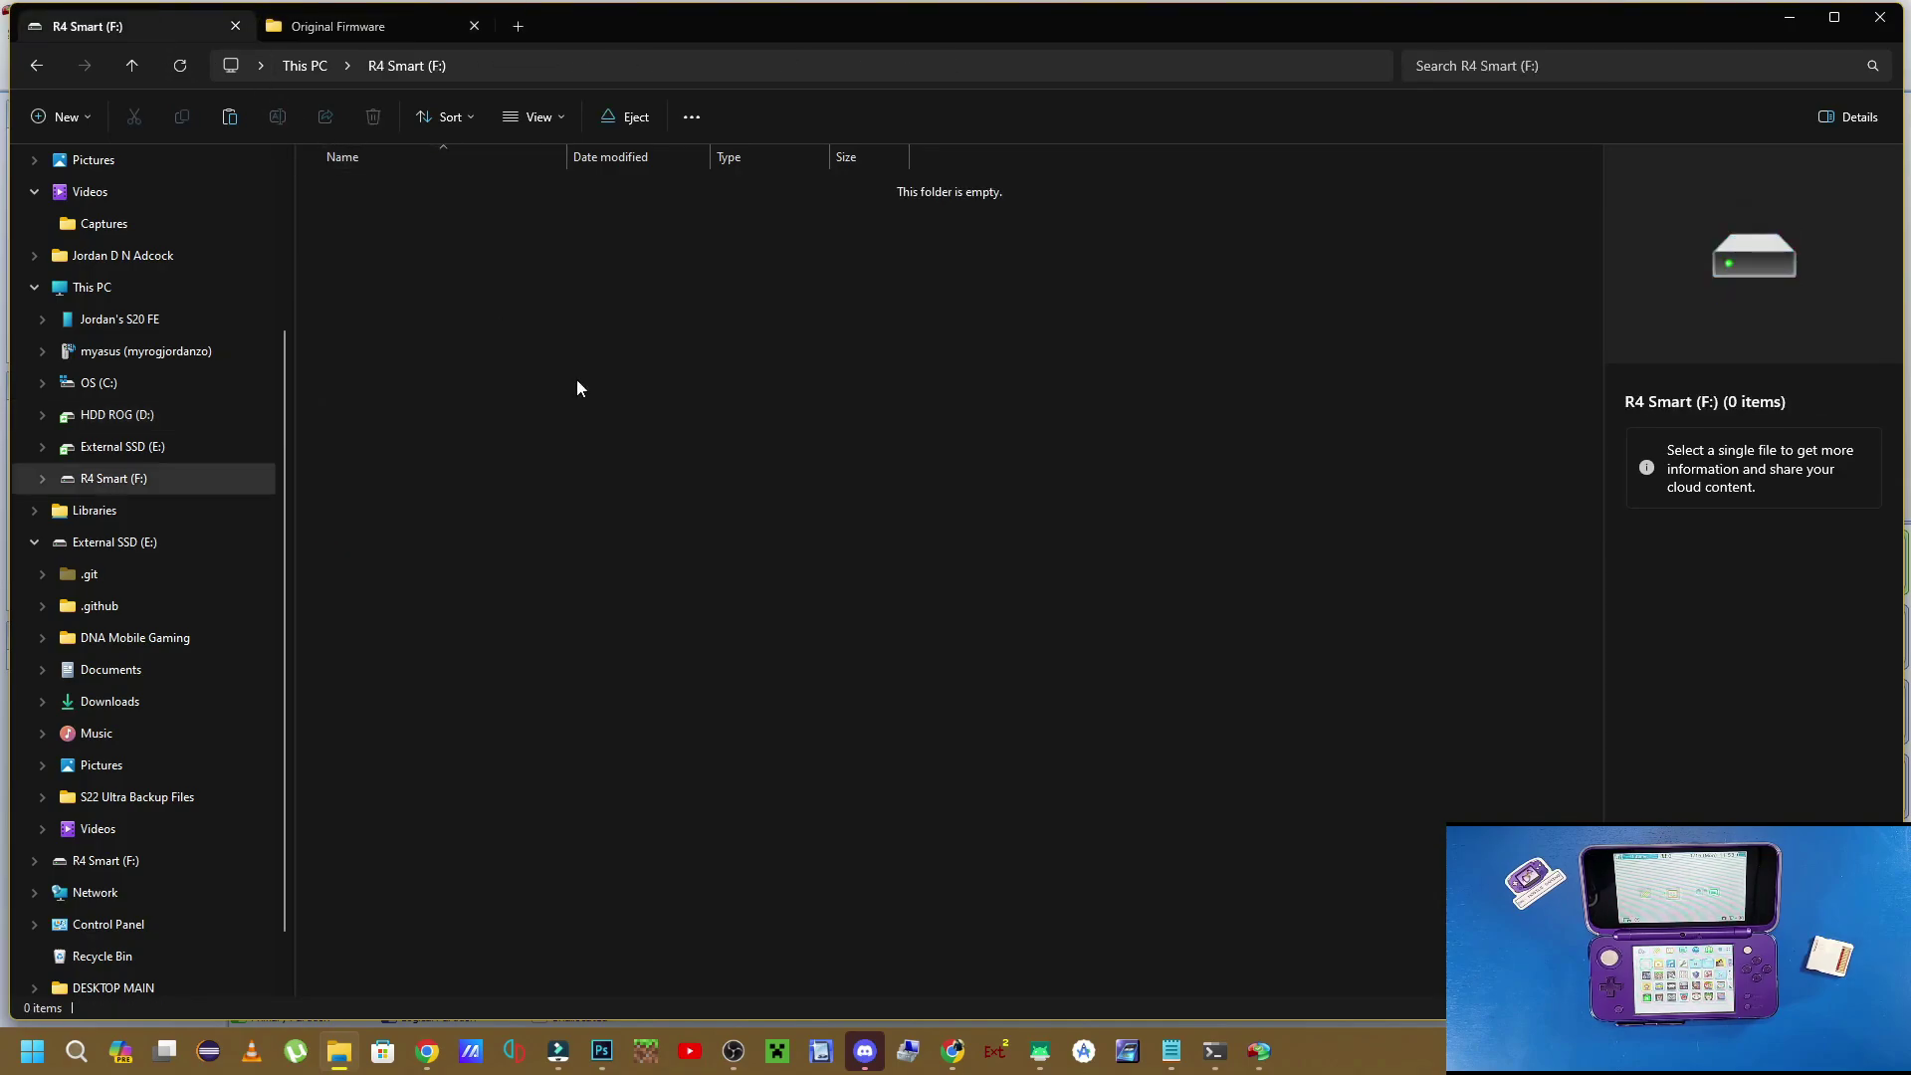
key(ctrl+v)
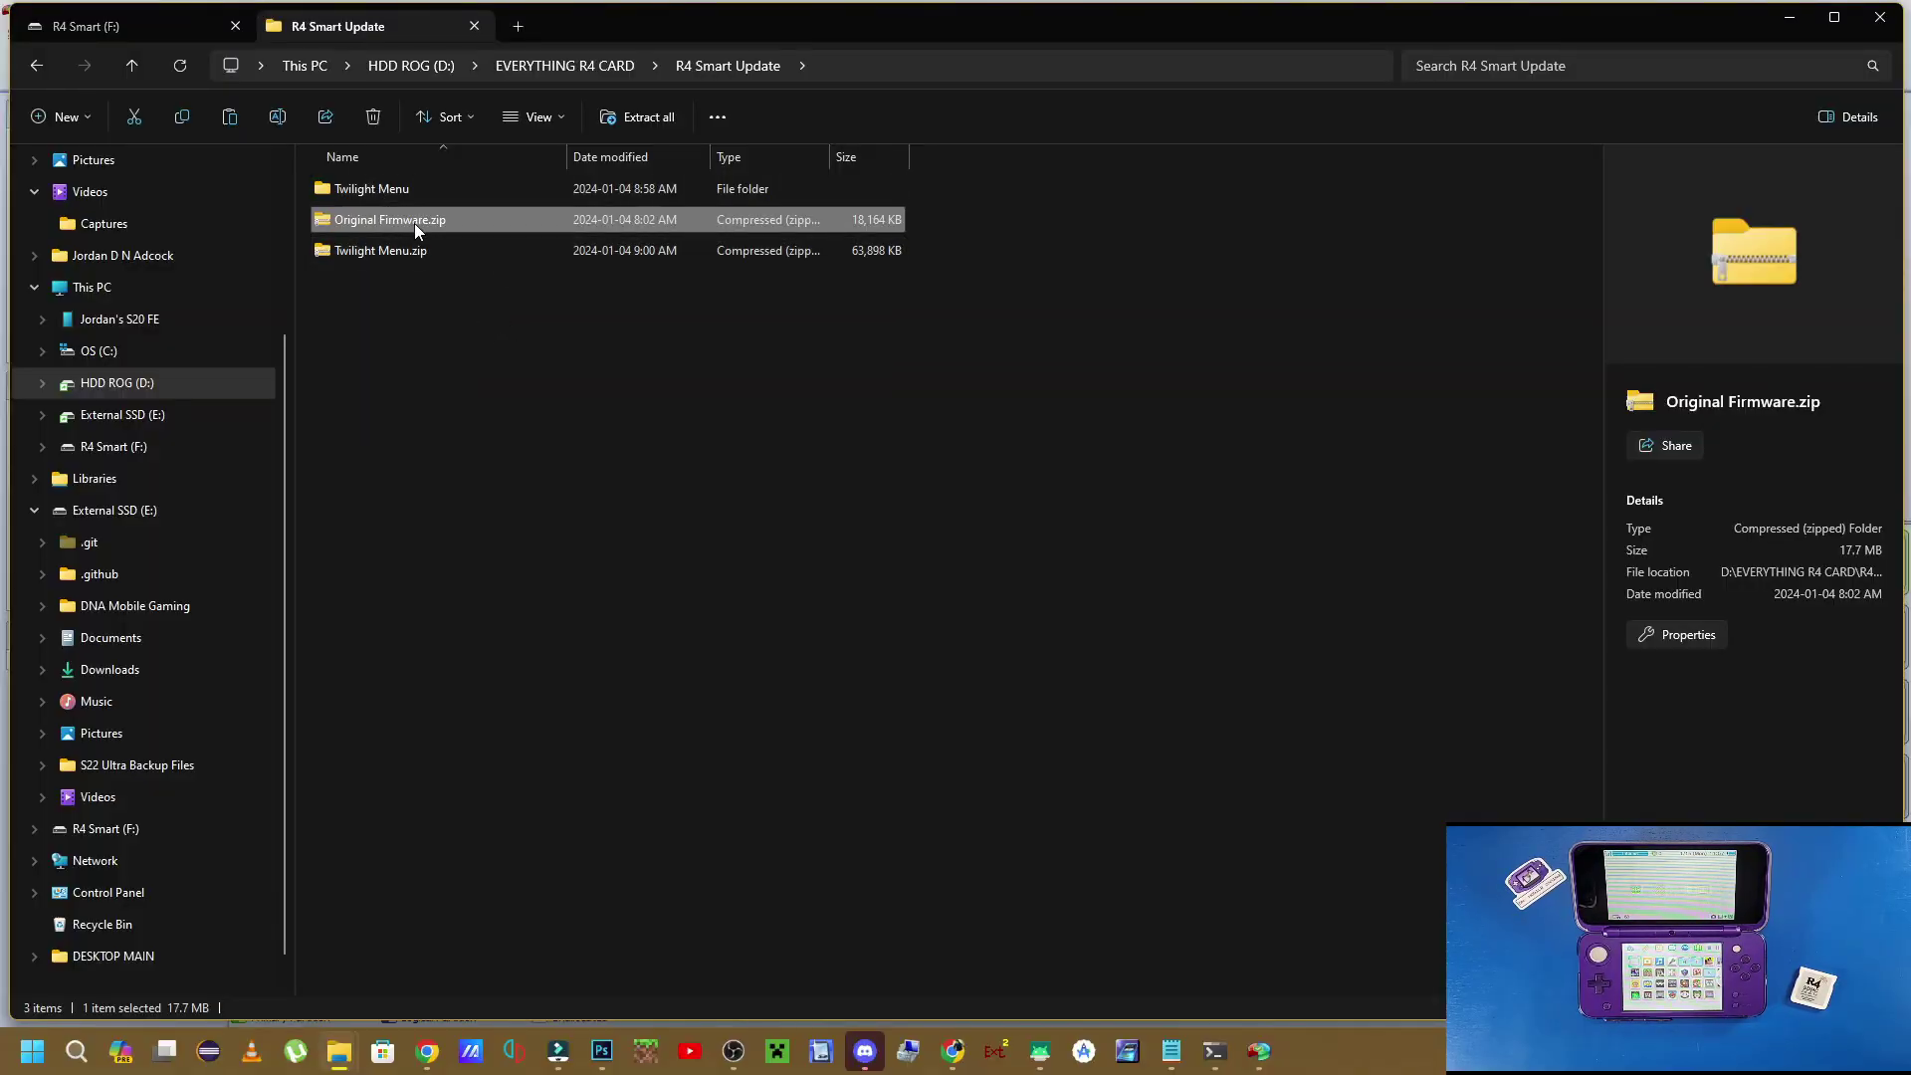
Extract Original Firmware.zip and paste the extracted Original Firmware folder onto R4 Smart (F:).
right_click(386, 228)
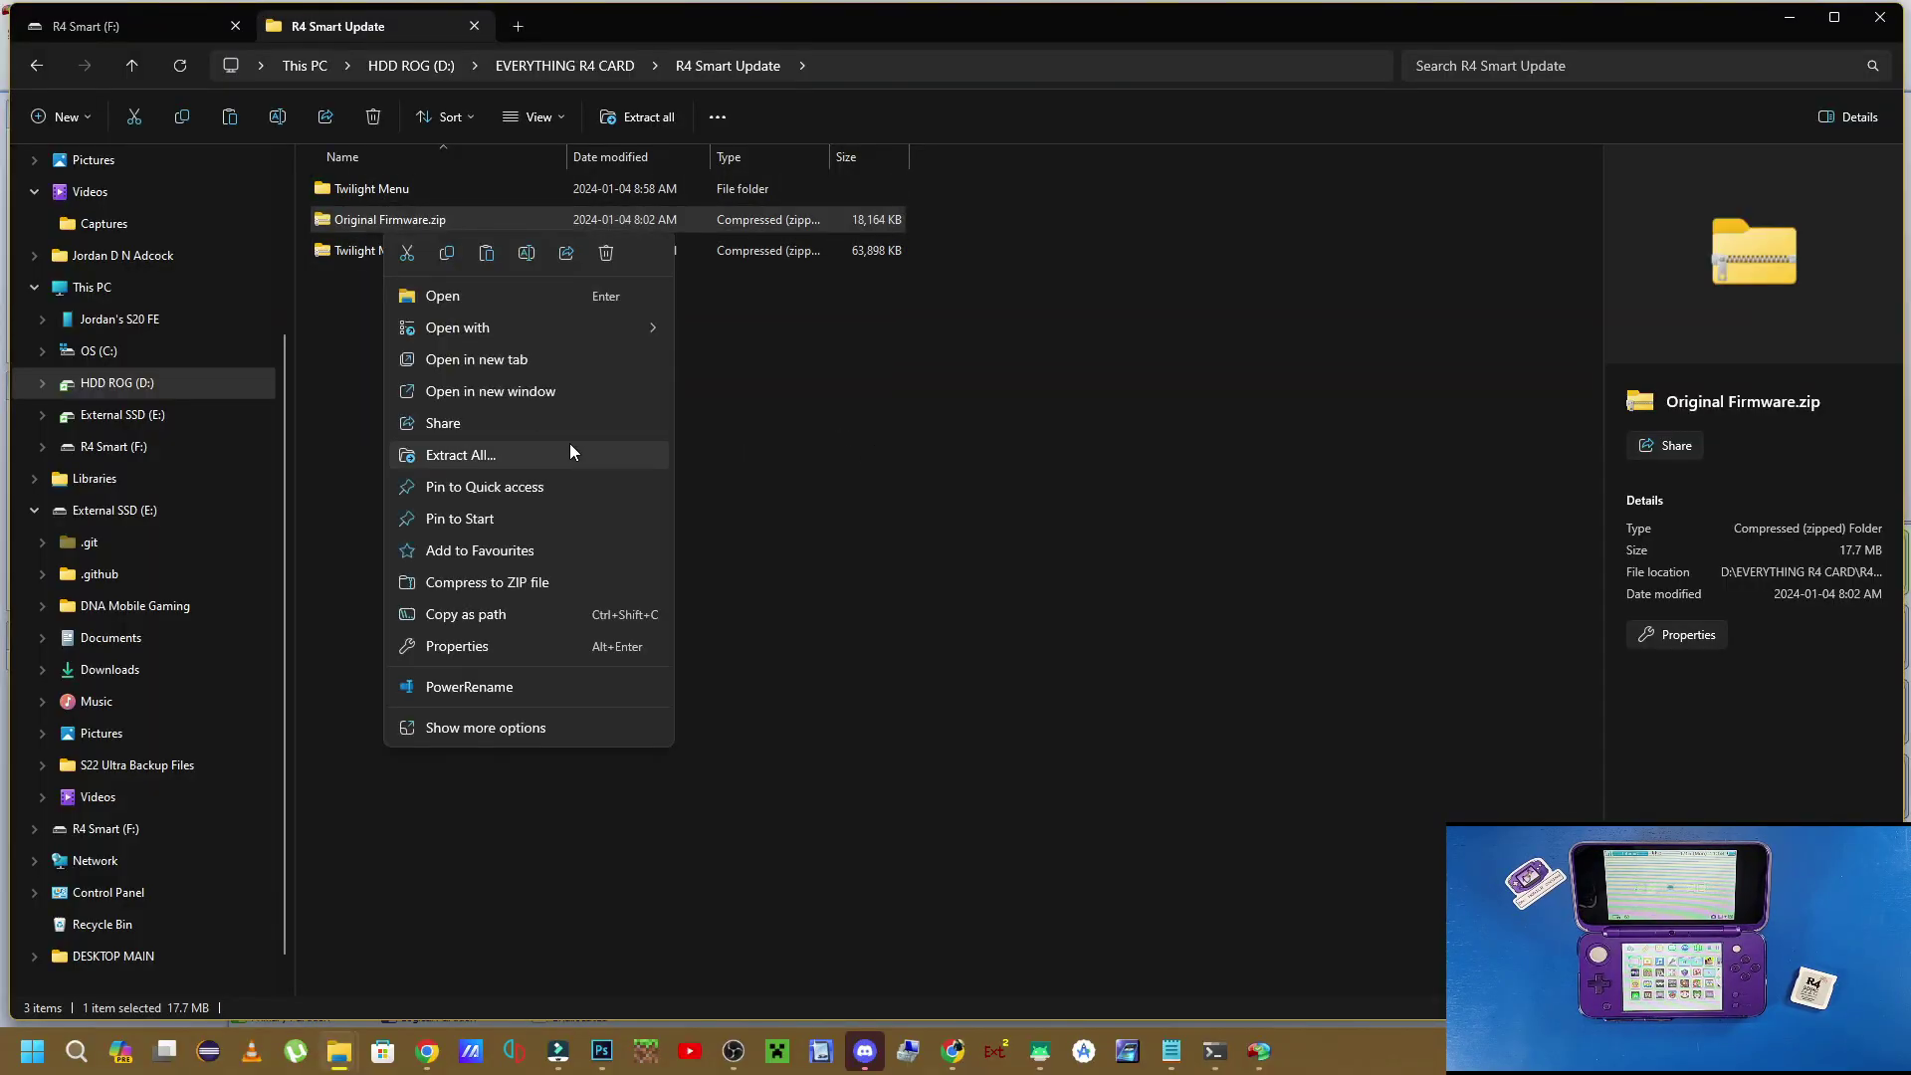
click(488, 456)
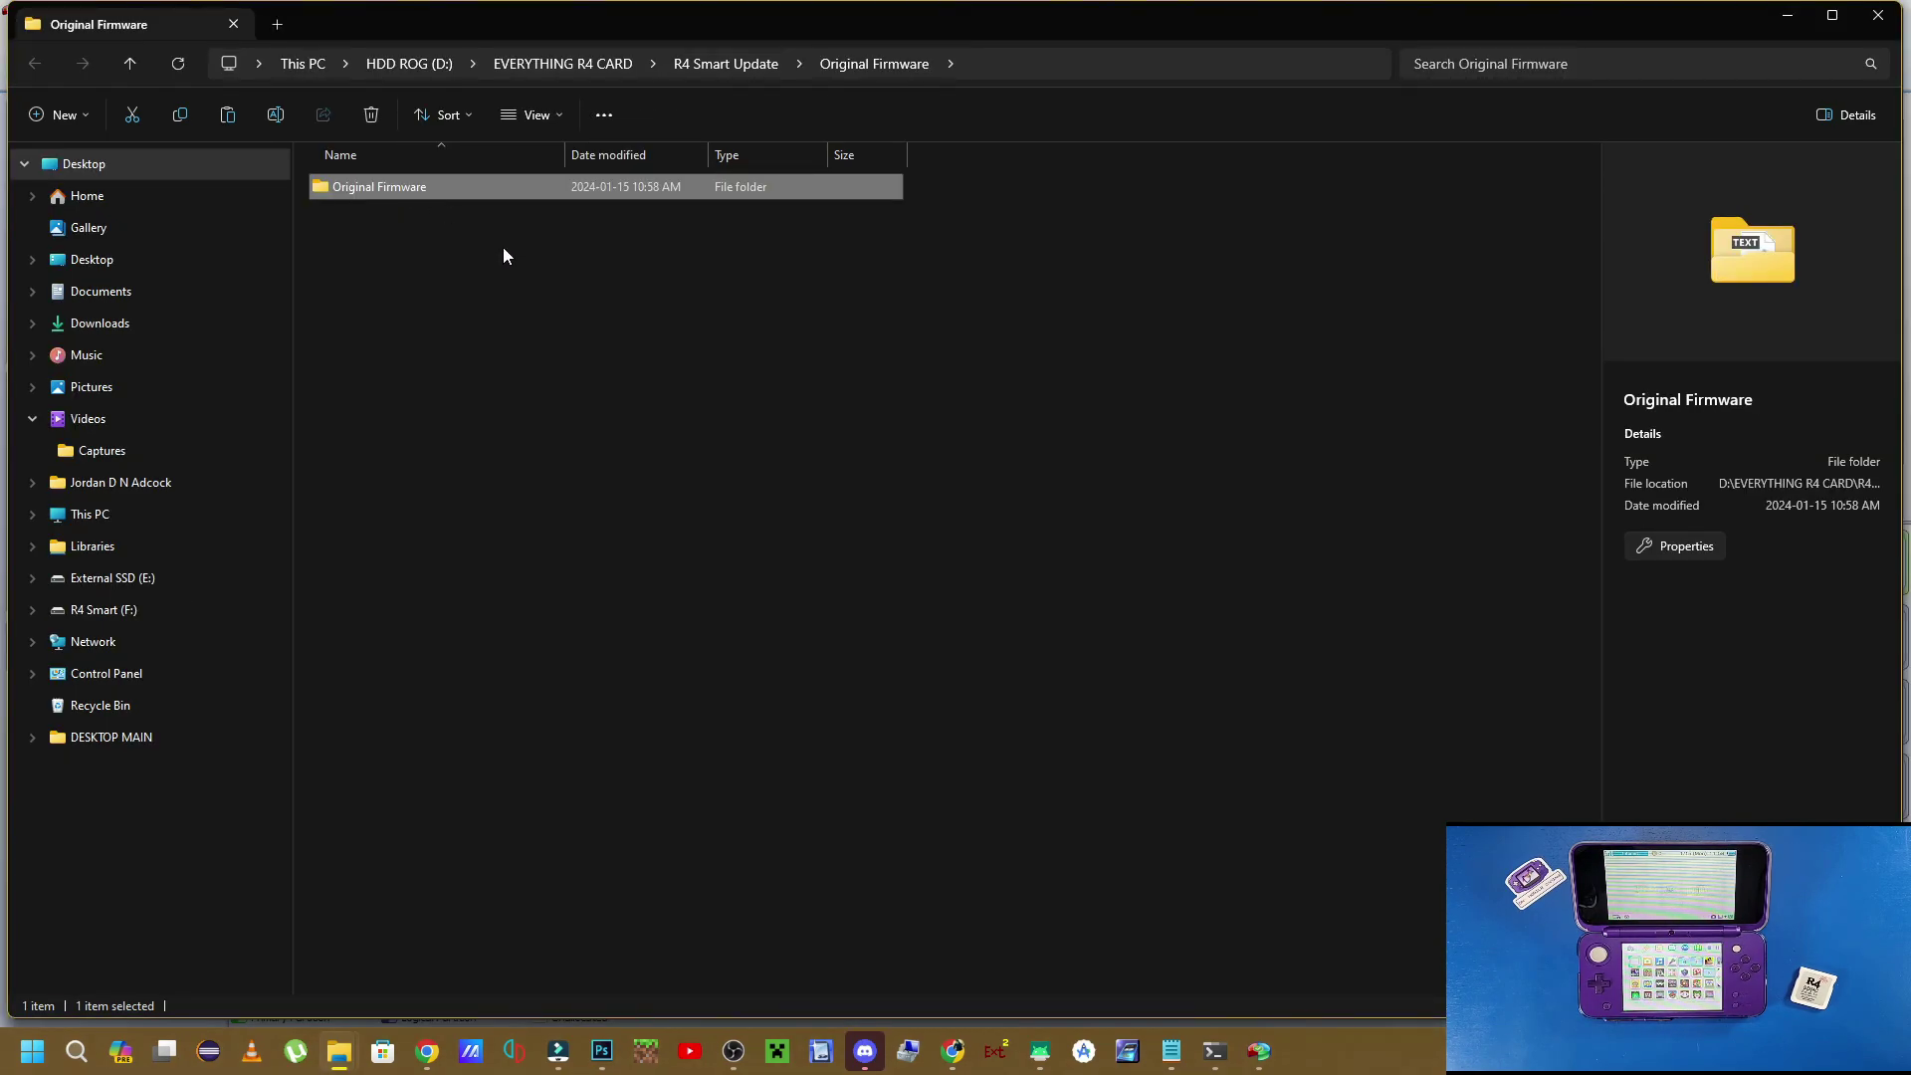
key(ctrl+v)
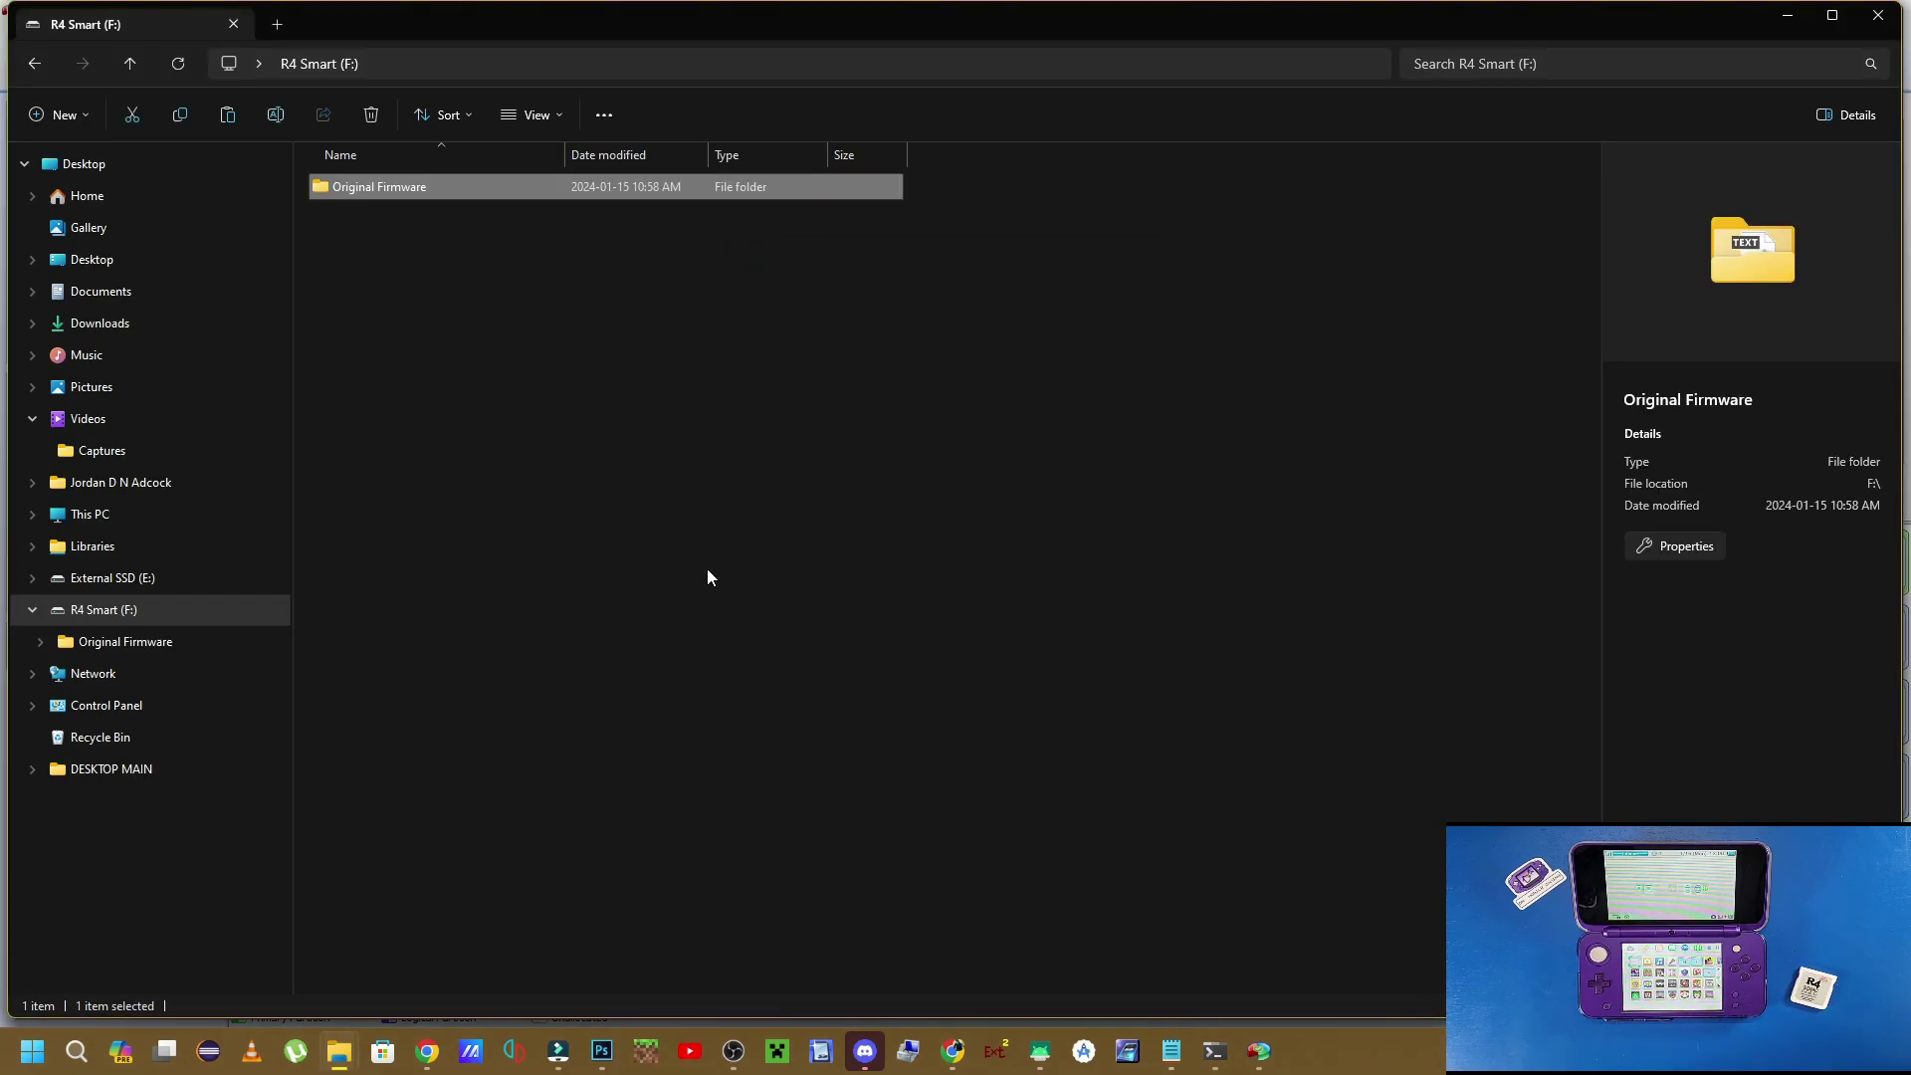
key(ctrl+w)
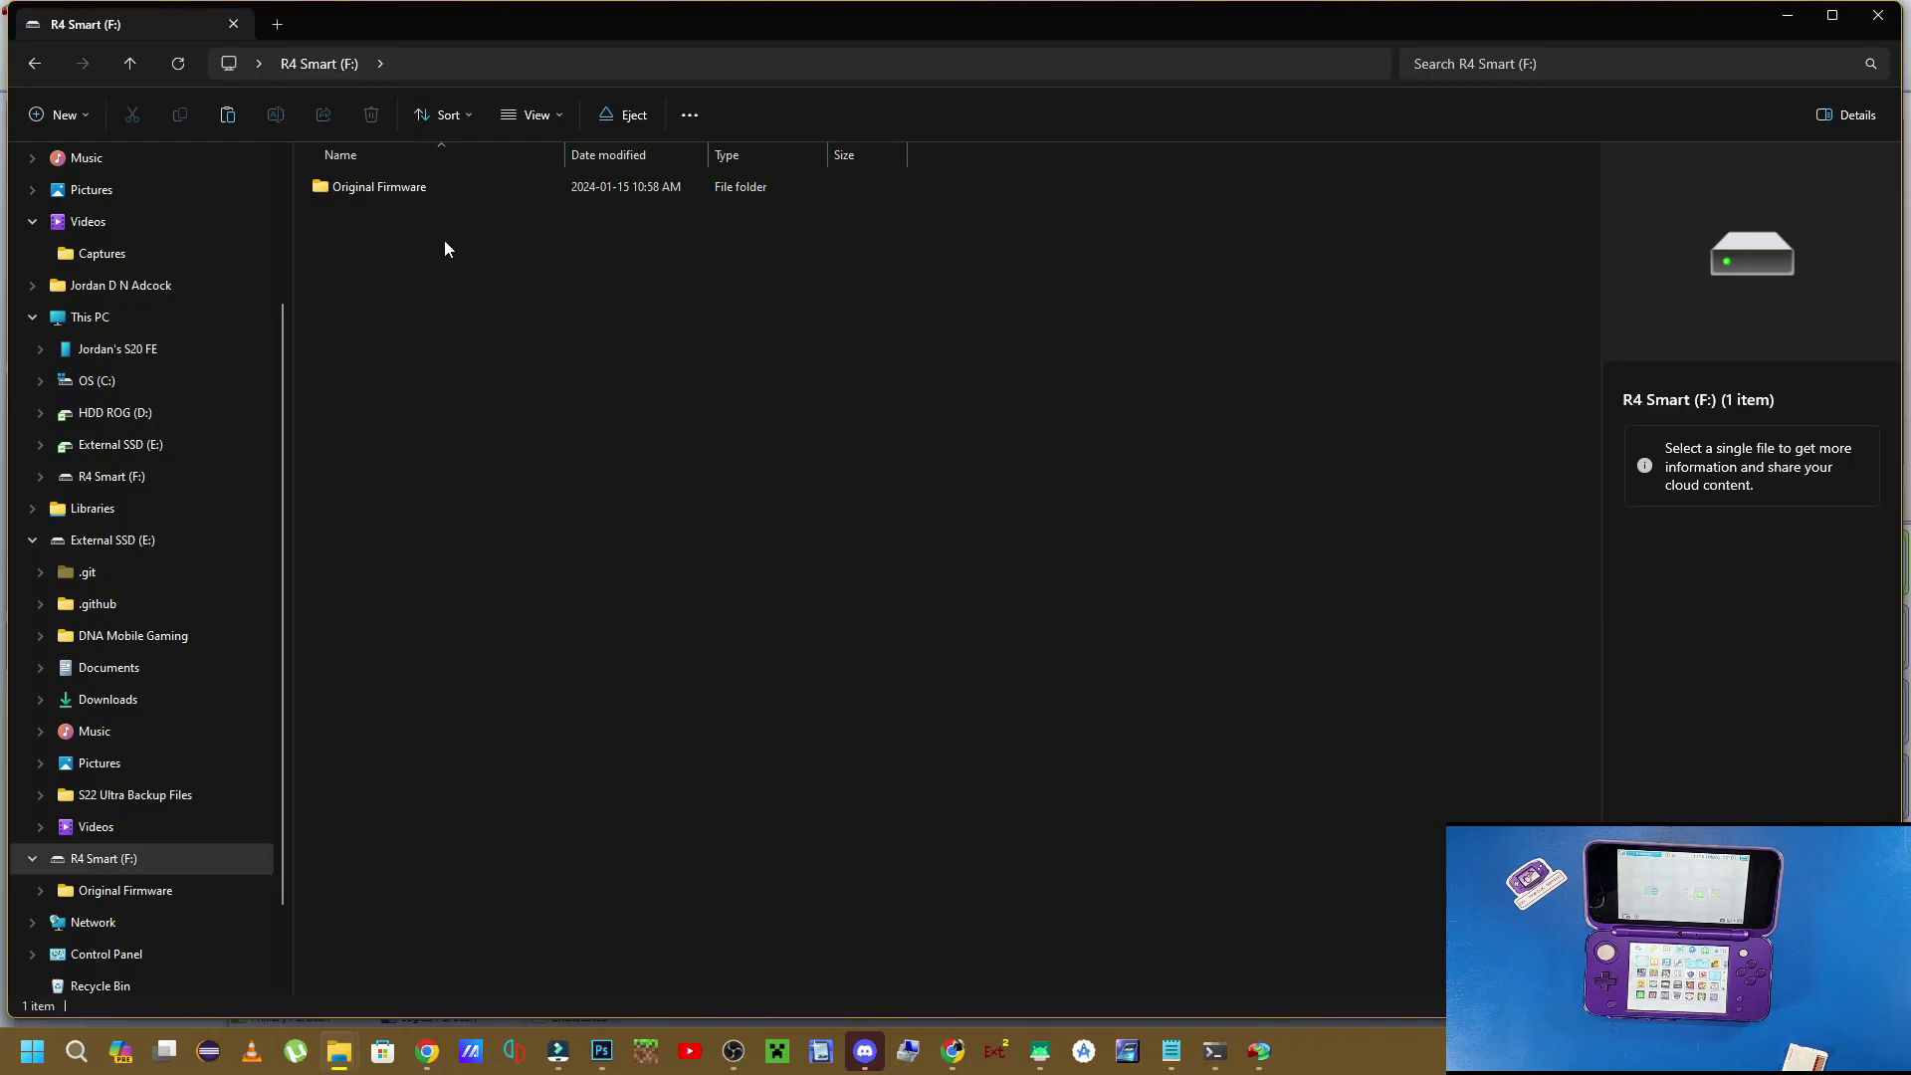
Move the 12 firmware items out of the card's Original Firmware folder into the F:\ root.
double_click(418, 187)
drag(766, 746, 299, 185)
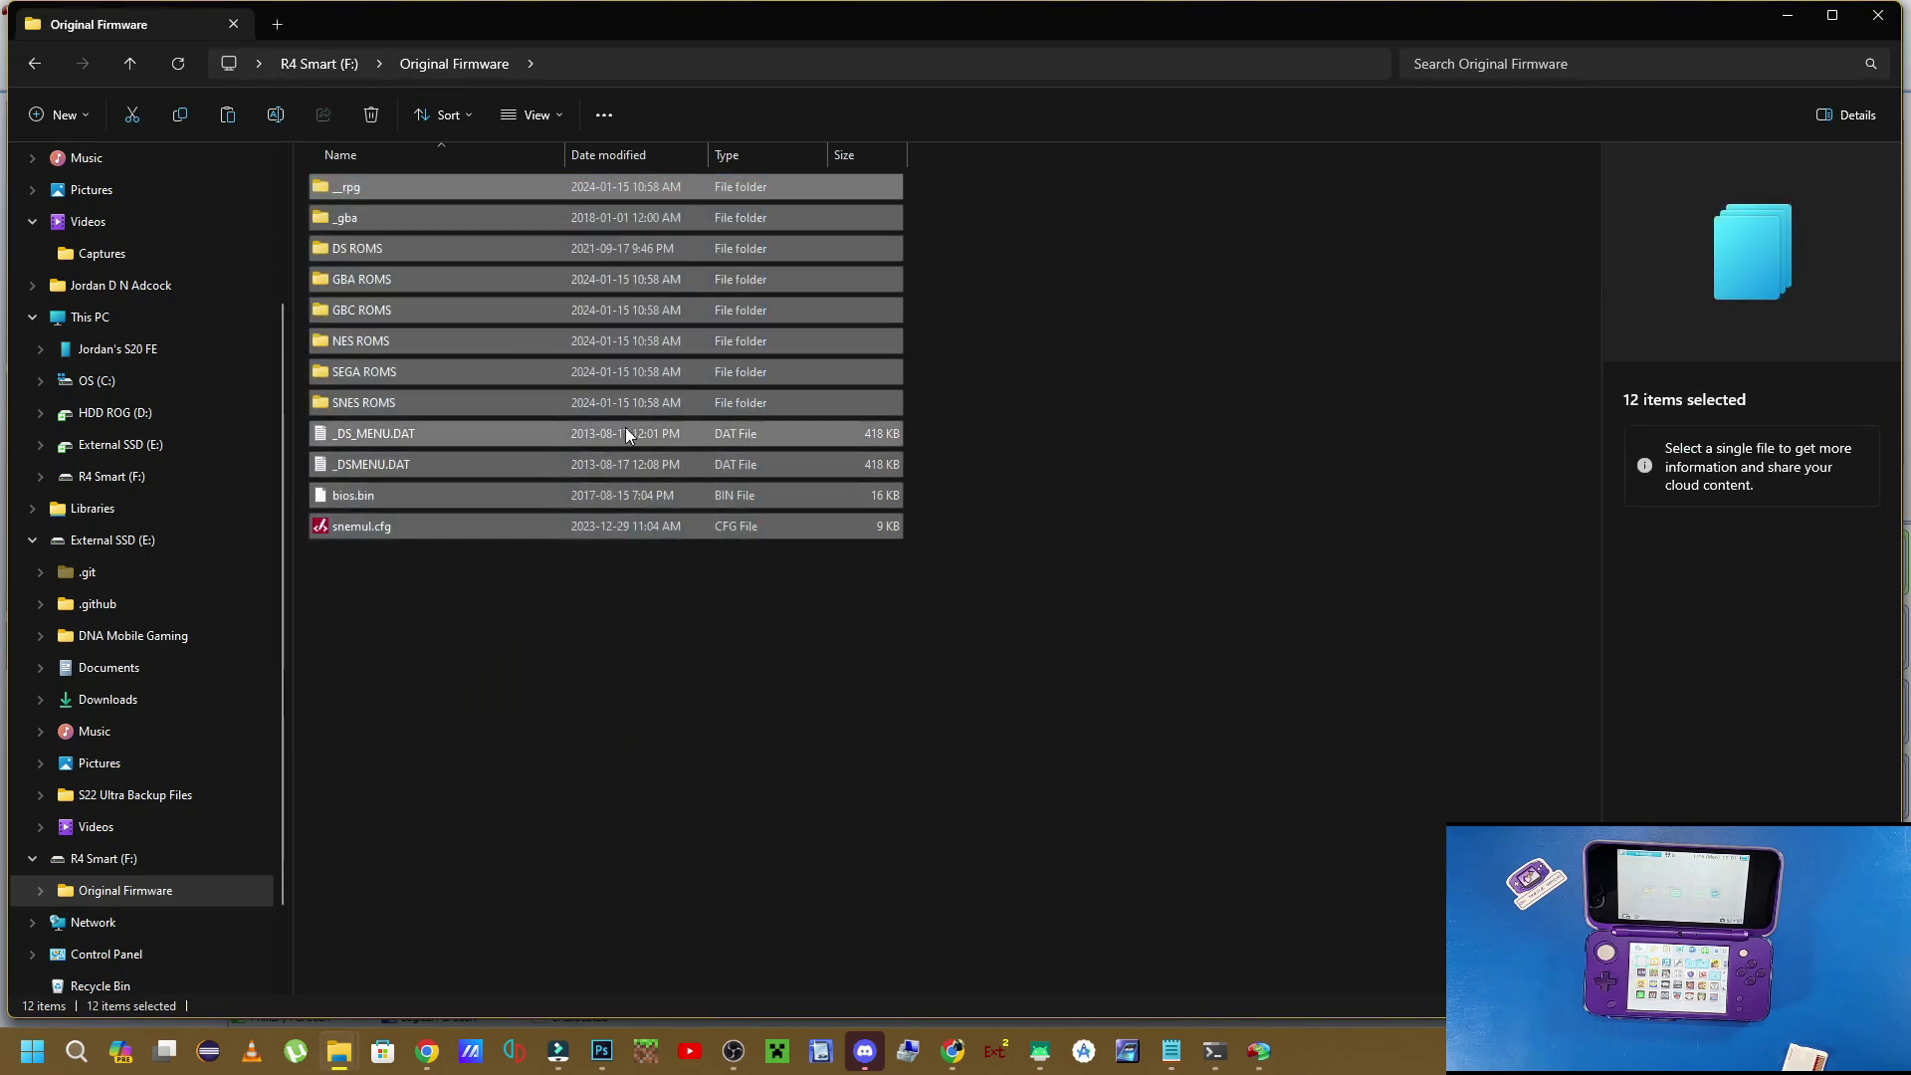
click(311, 64)
click(583, 417)
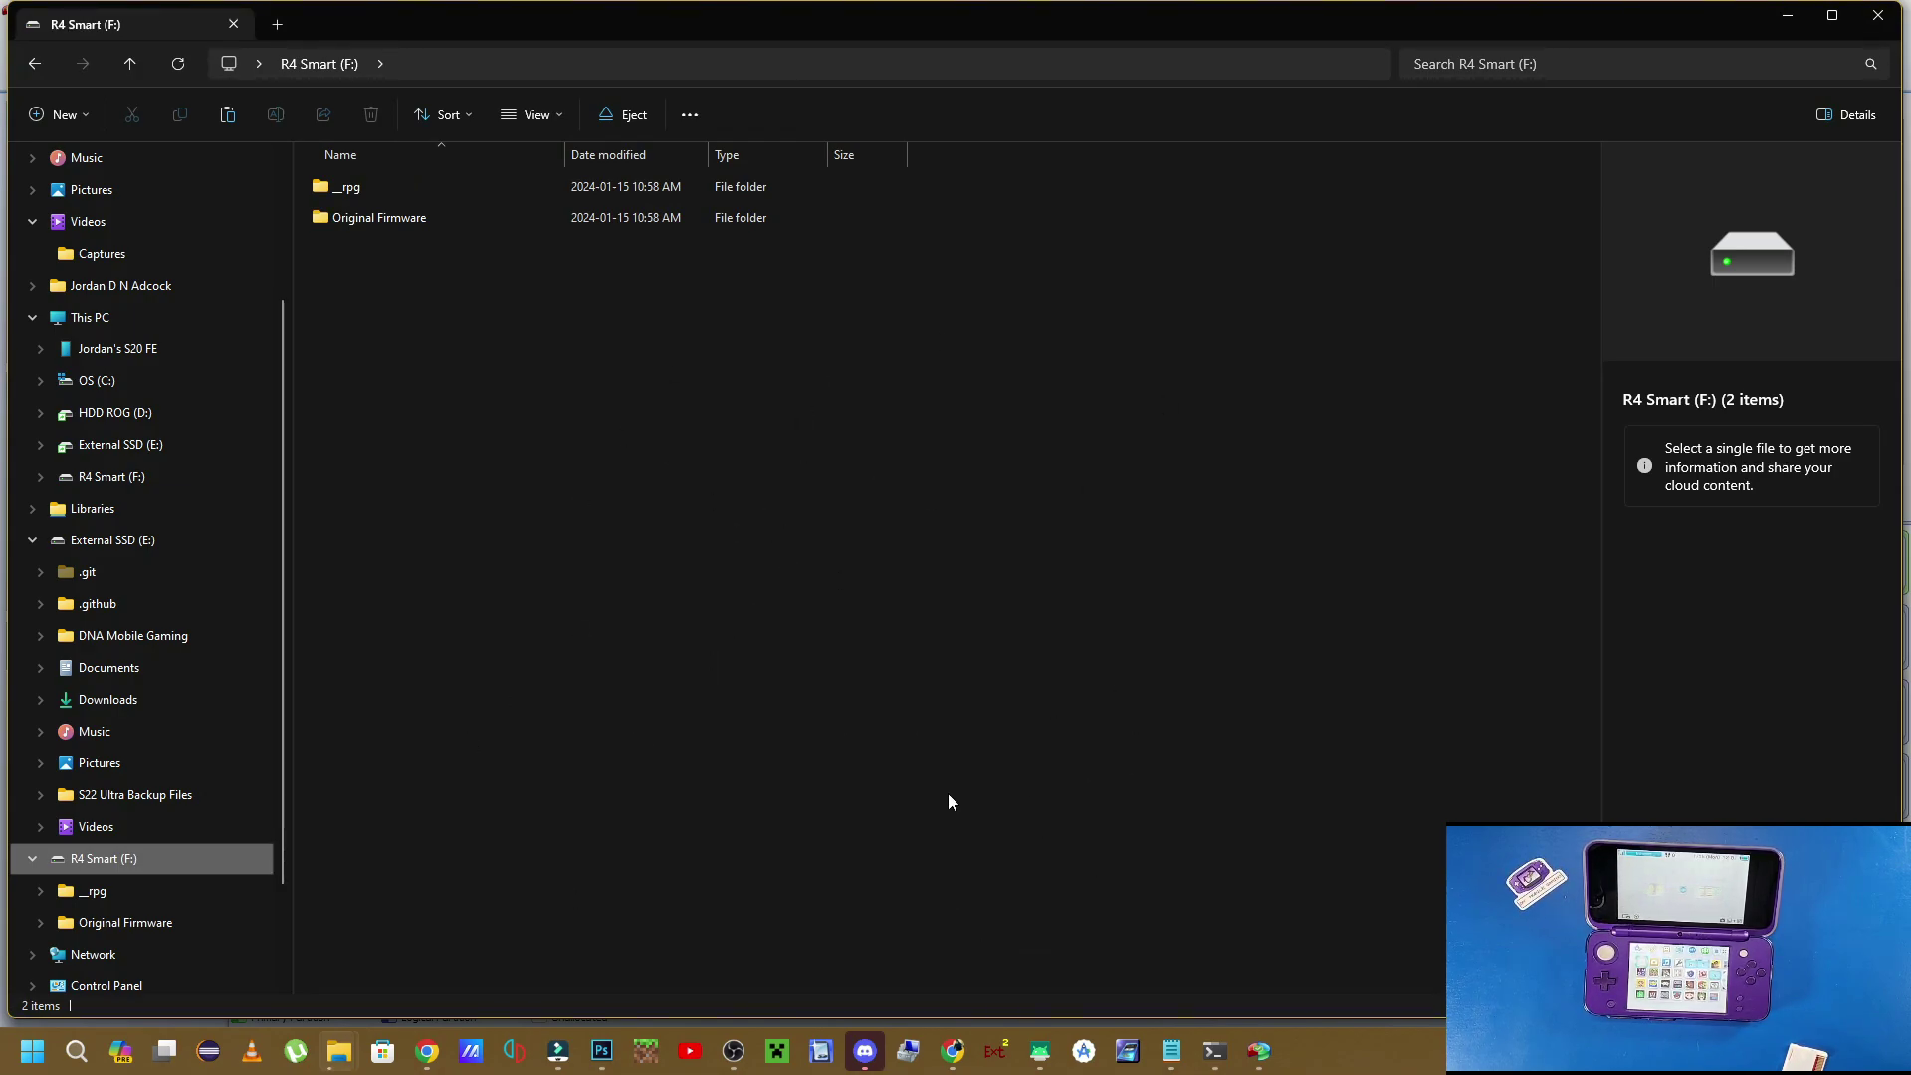
key(ctrl+v)
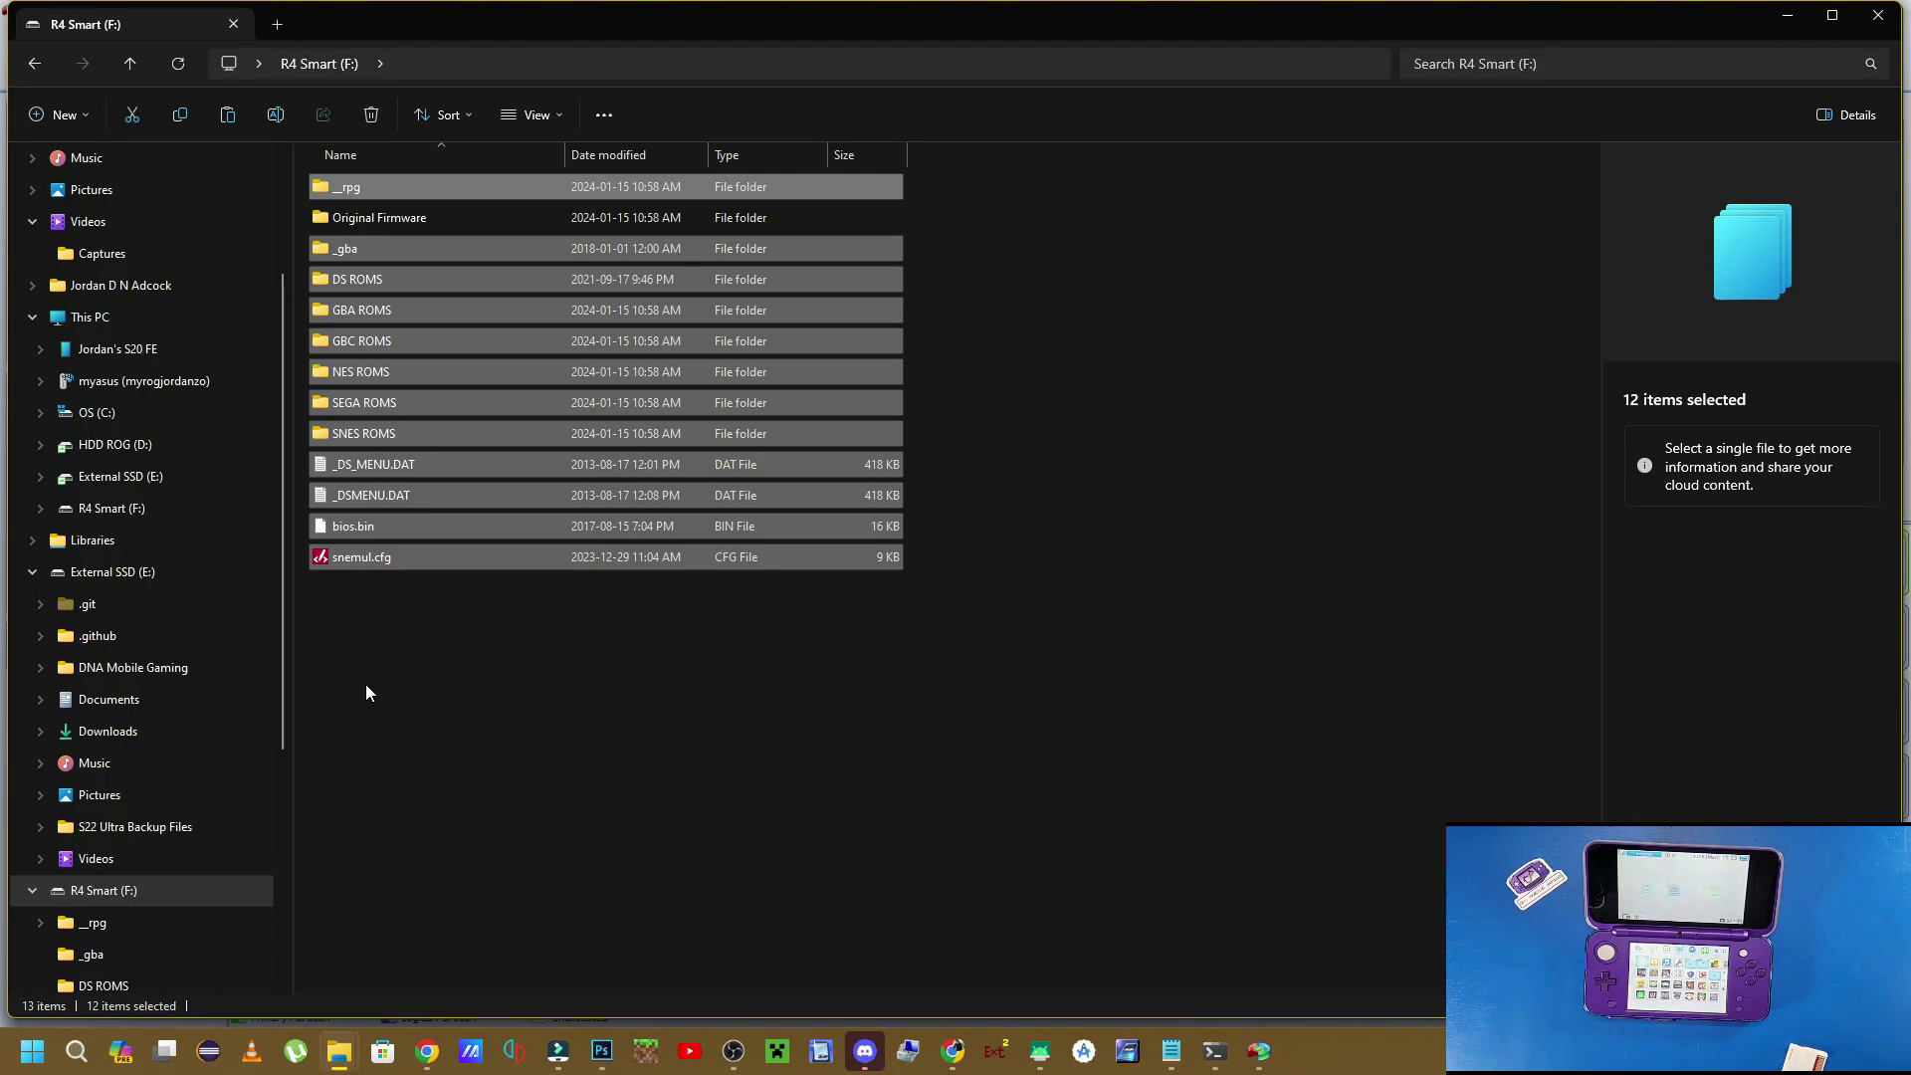
key(alt+Tab)
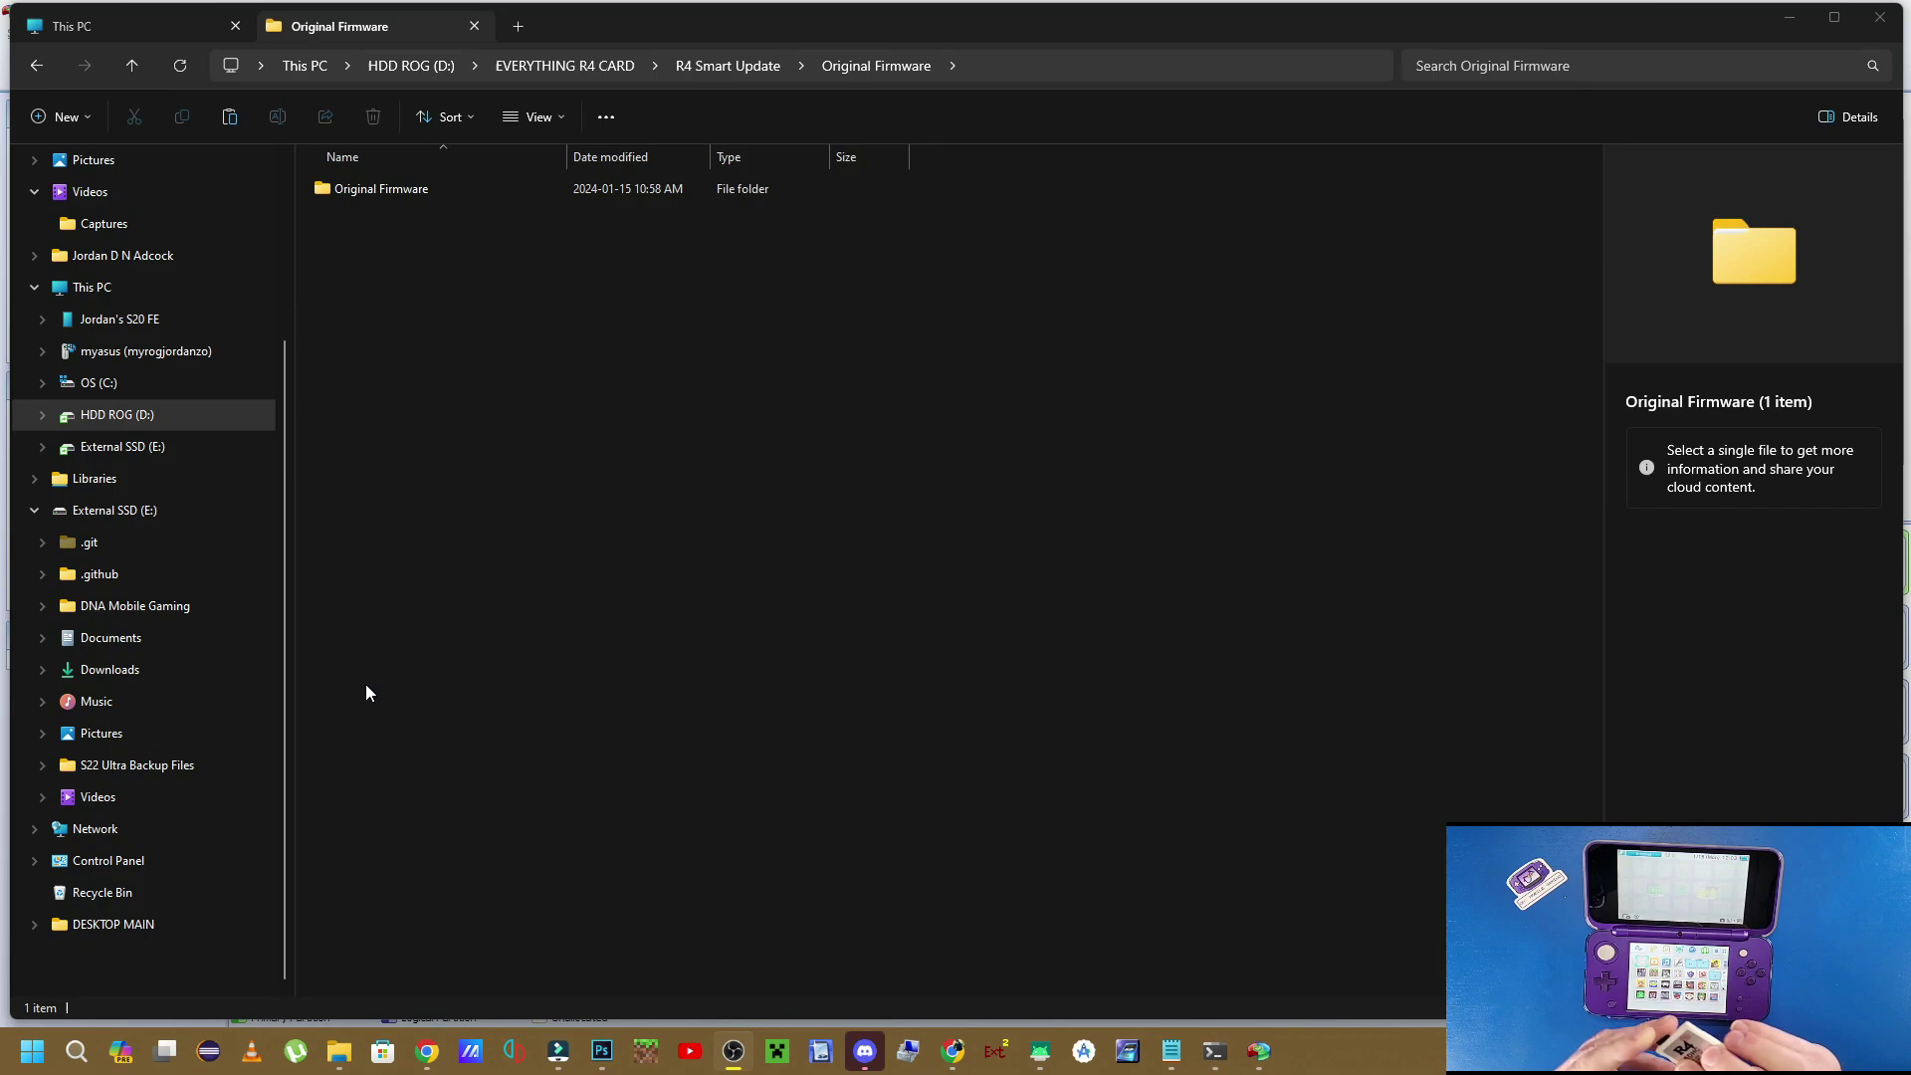